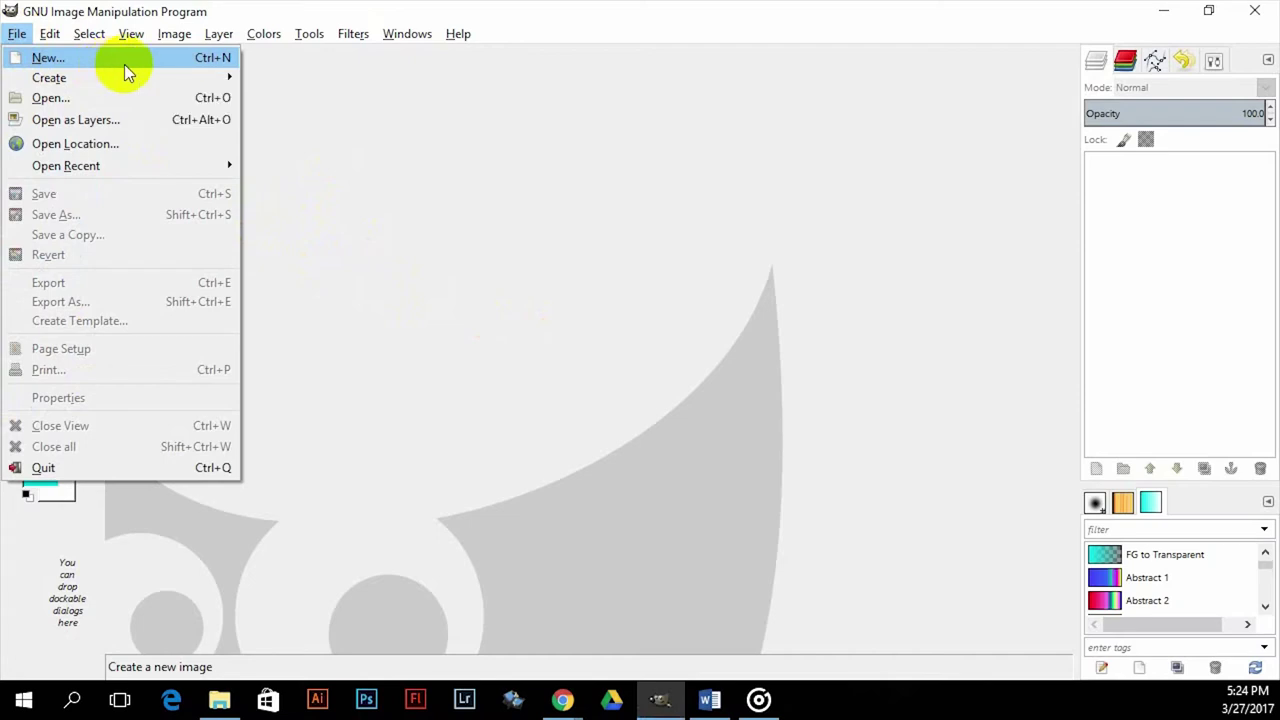
- Create a 728 × 90 px image and fill it with a cyan-to-white gradient running from left to right
{"action": "left_click", "coordinate": [138, 60]}
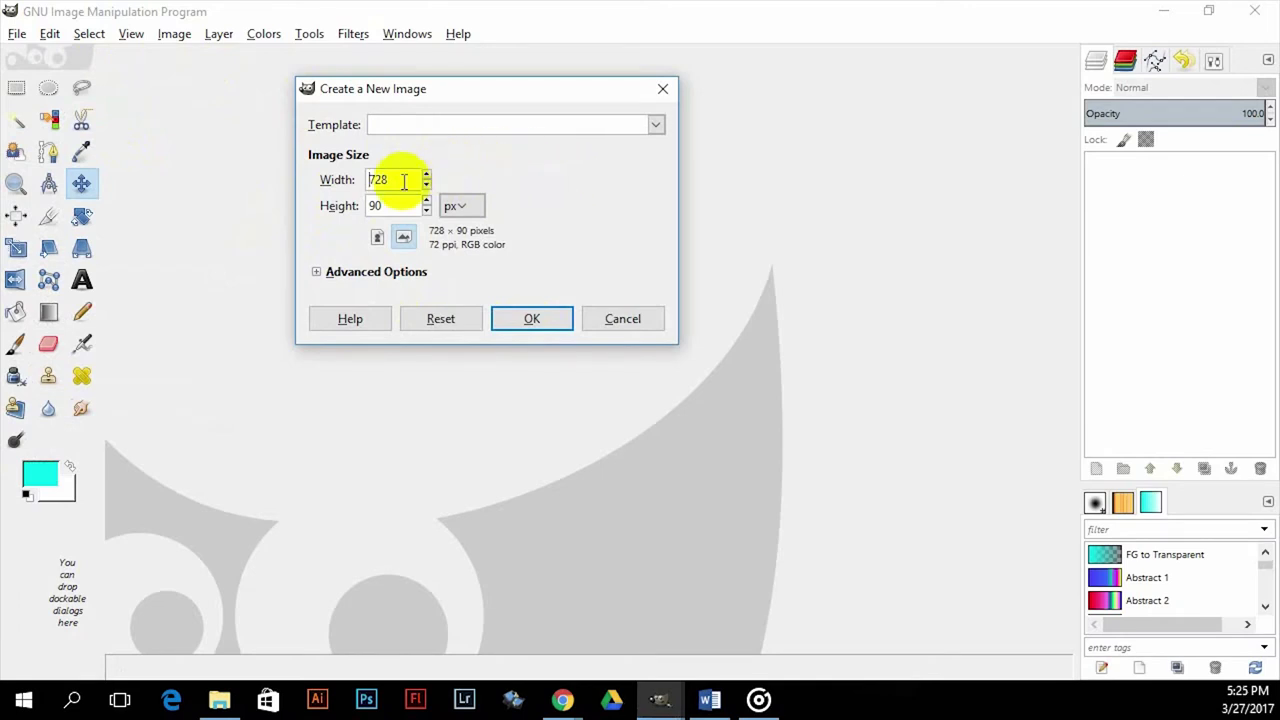
{"action": "double_click", "coordinate": [374, 179]}
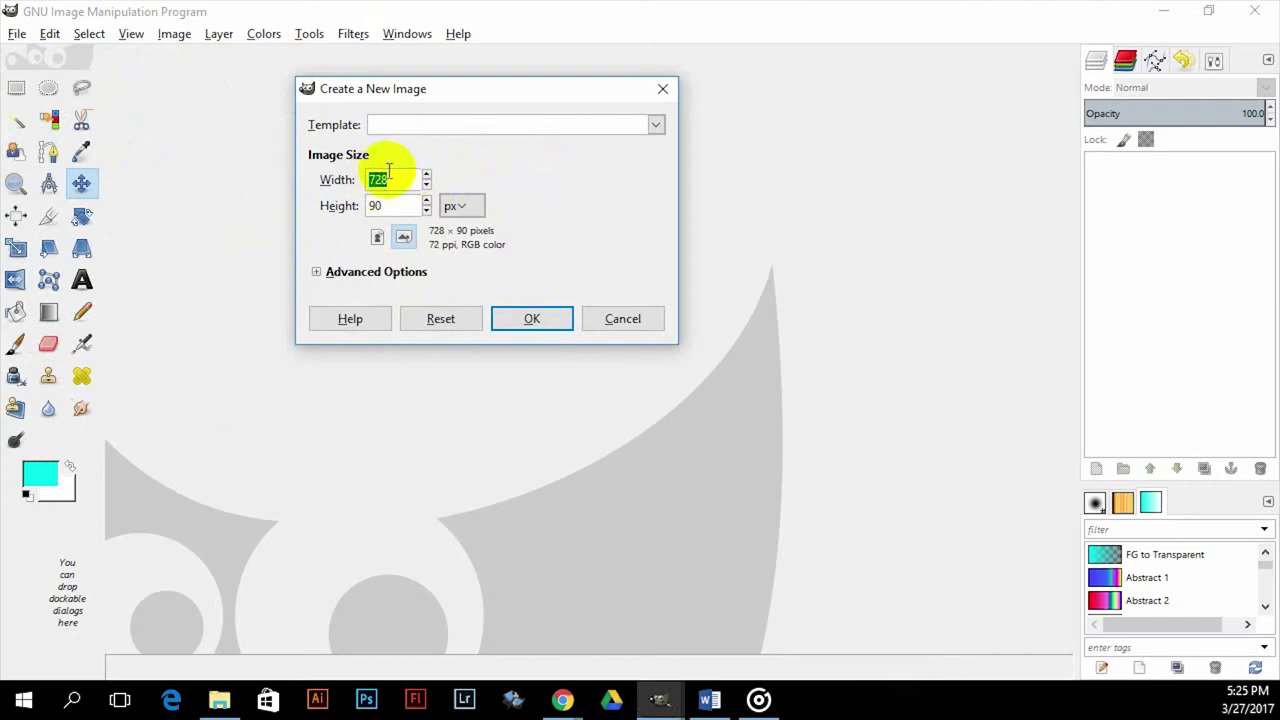
{"action": "double_click", "coordinate": [395, 205]}
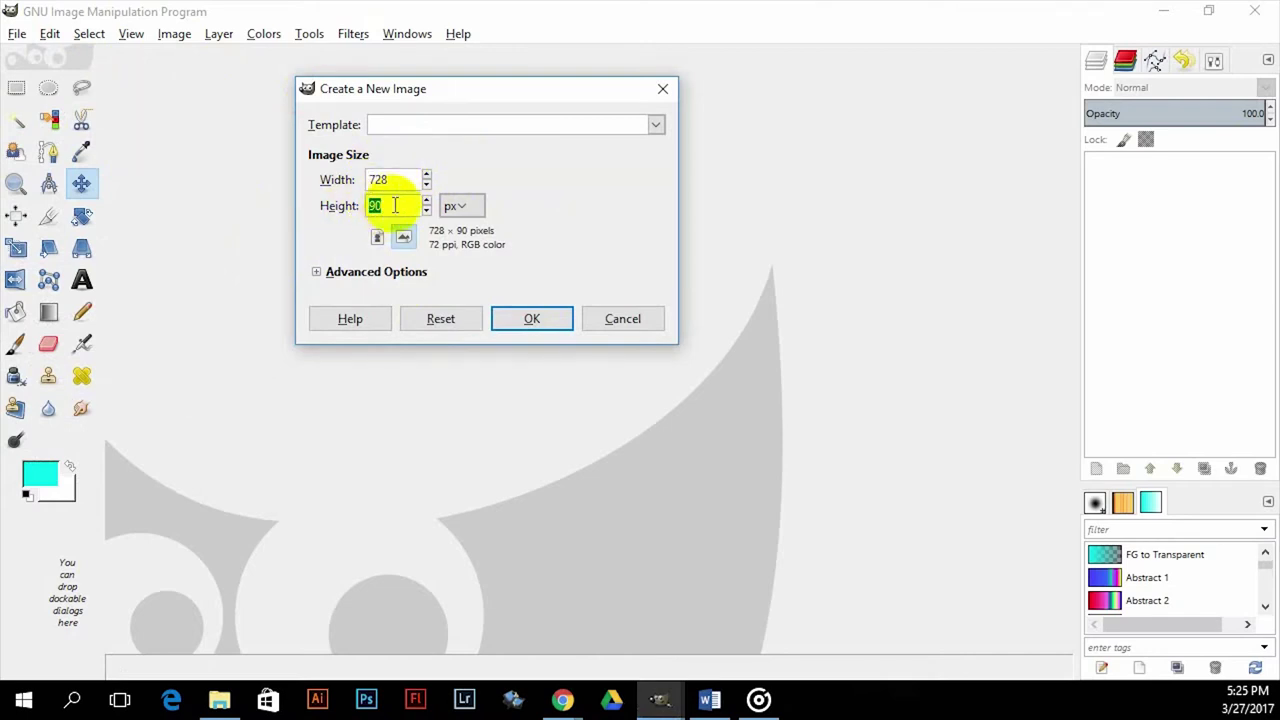
{"action": "left_click", "coordinate": [395, 205]}
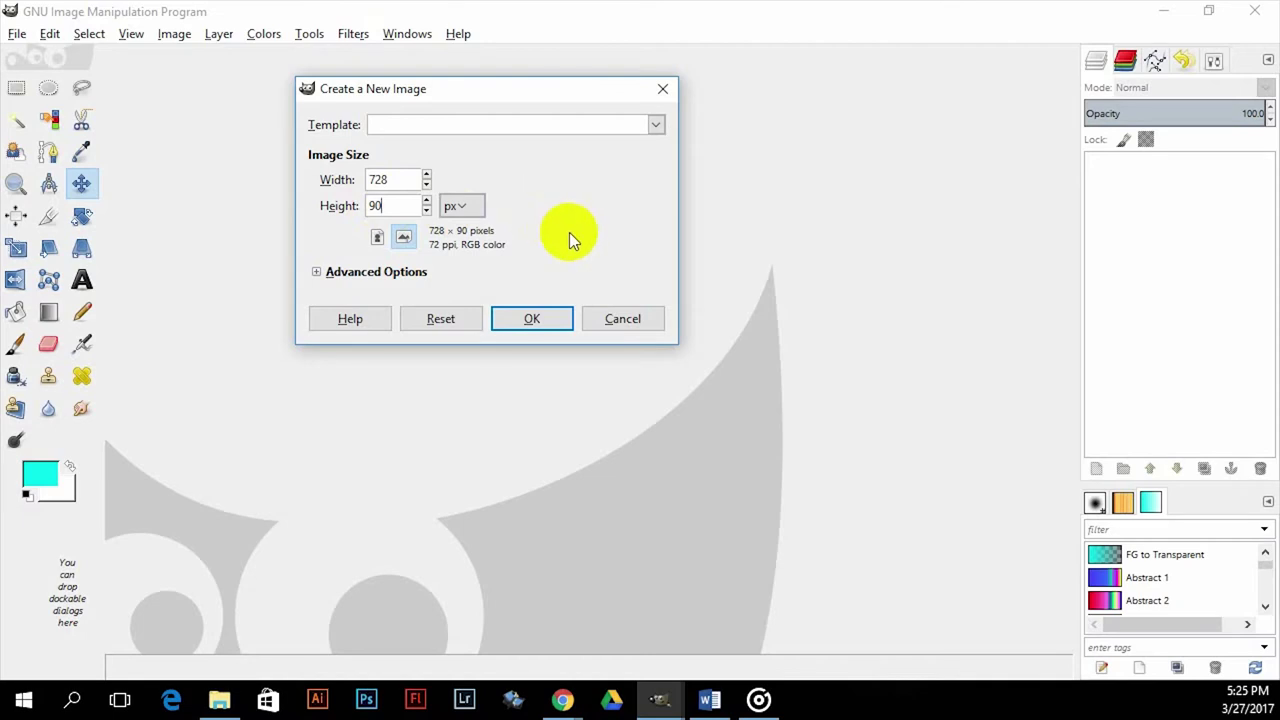
{"action": "left_click", "coordinate": [530, 318]}
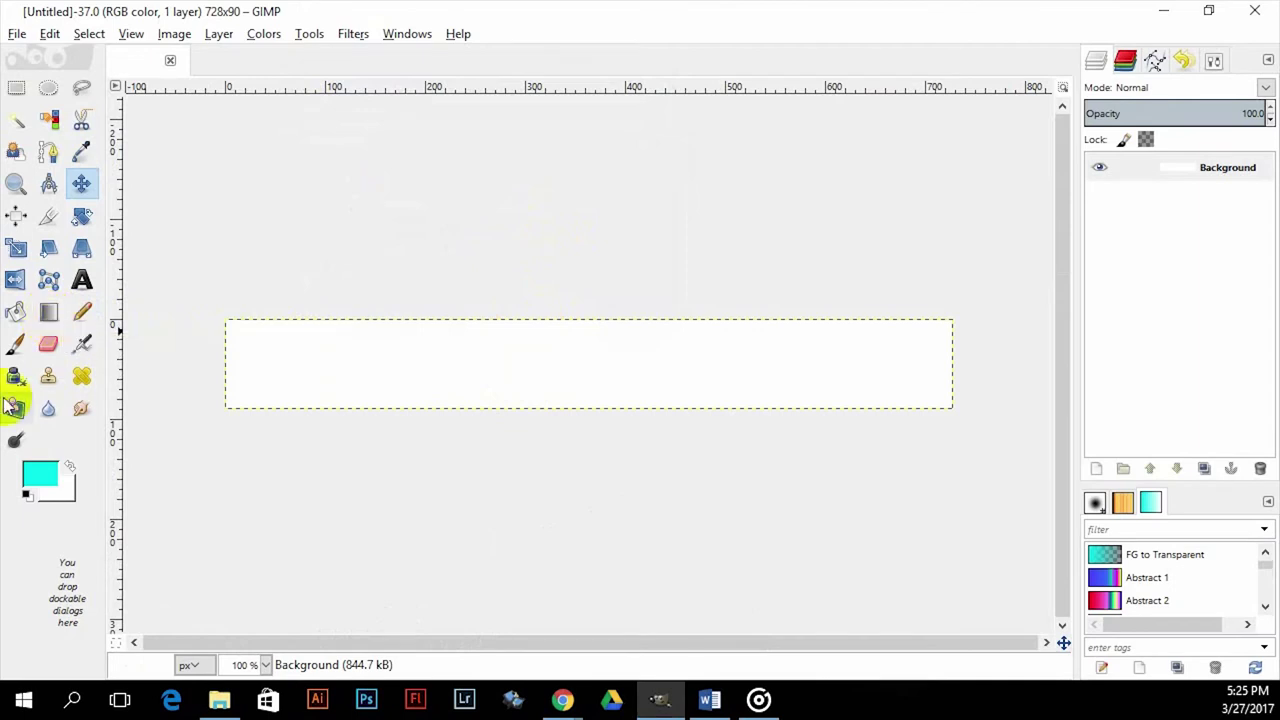
{"action": "left_click", "coordinate": [48, 313]}
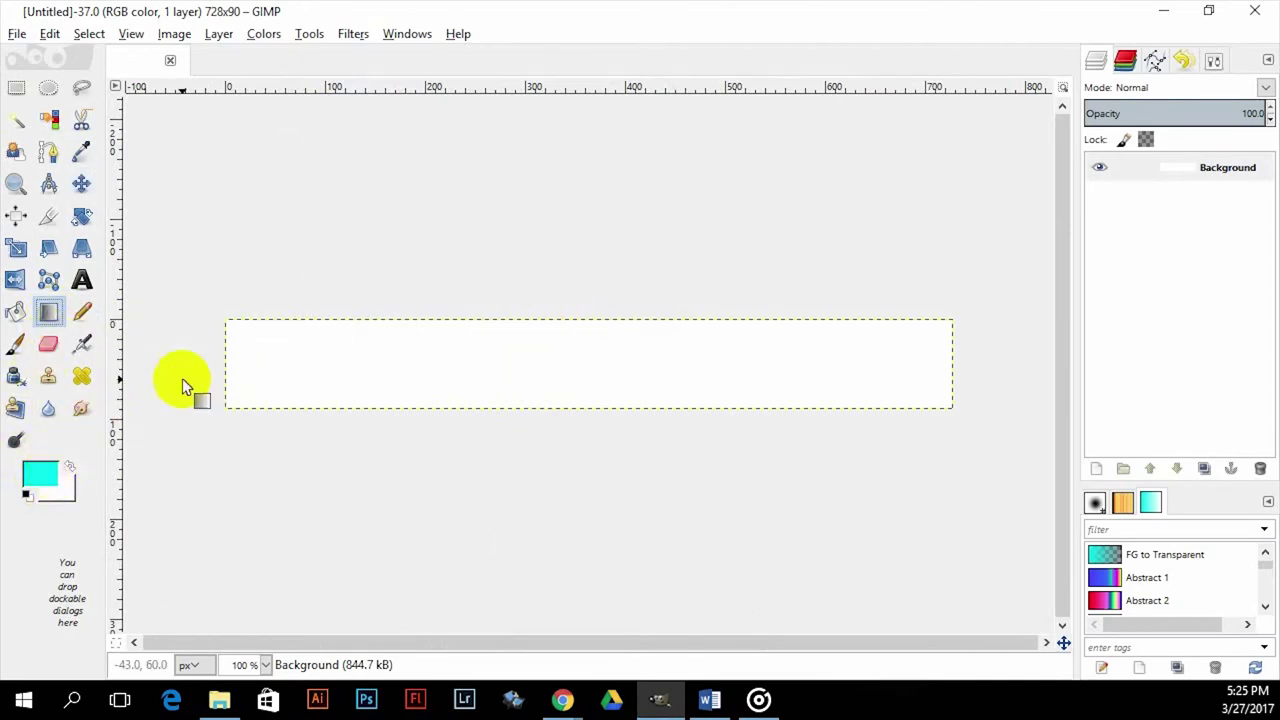
{"action": "left_click_drag", "start_coordinate": [226, 365], "coordinate": [953, 363]}
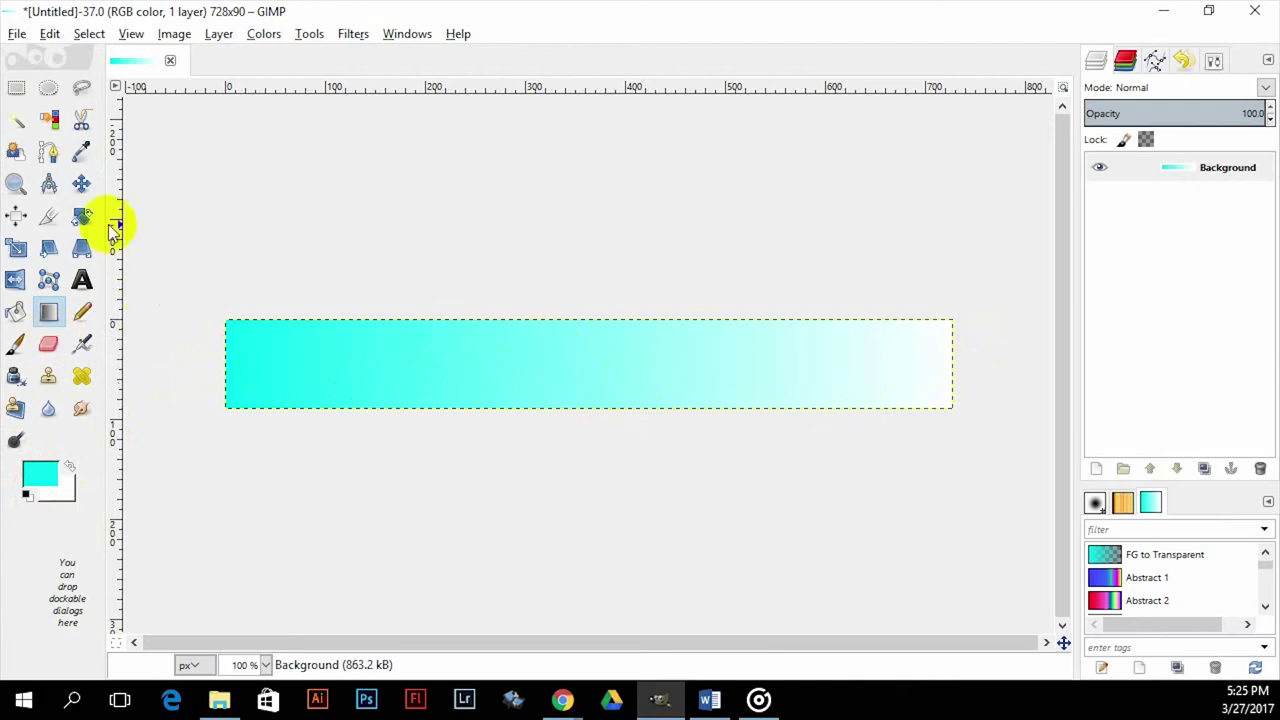
- Add slider201602250132101456381930.jpg to the banner as a new layer
{"action": "left_click", "coordinate": [17, 34]}
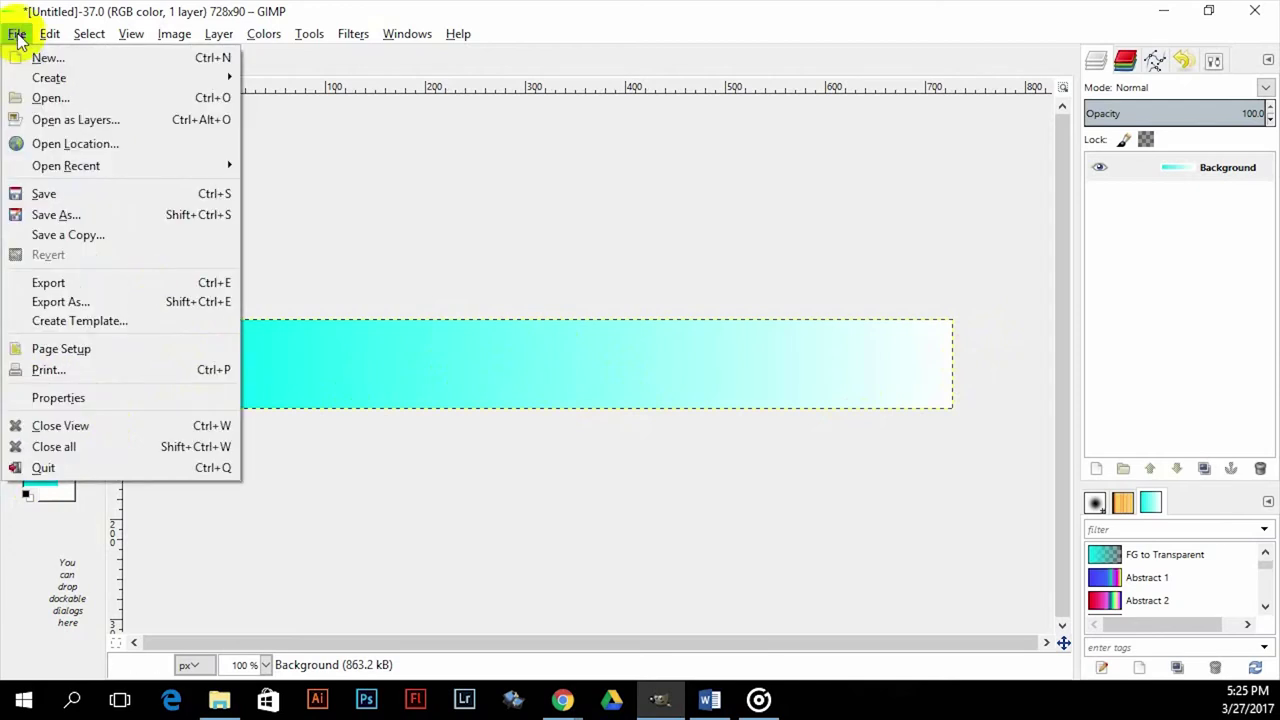
{"action": "left_click", "coordinate": [88, 119]}
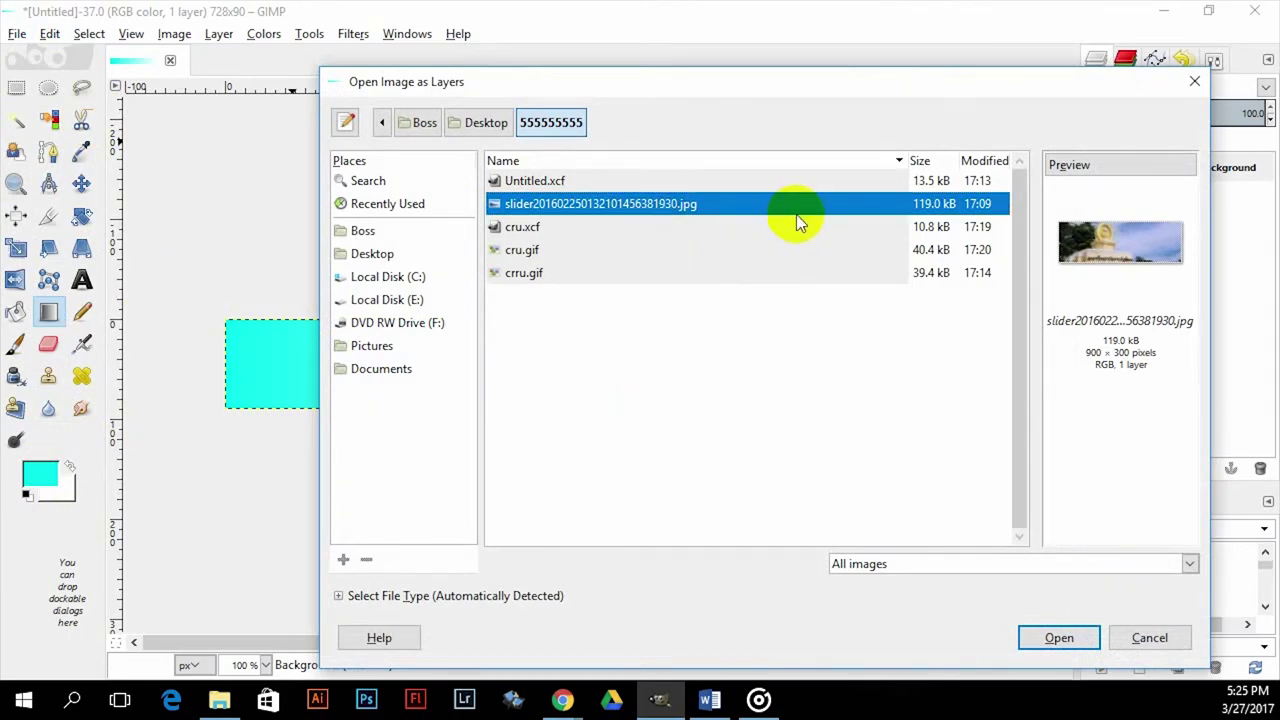
{"action": "left_click", "coordinate": [1055, 636]}
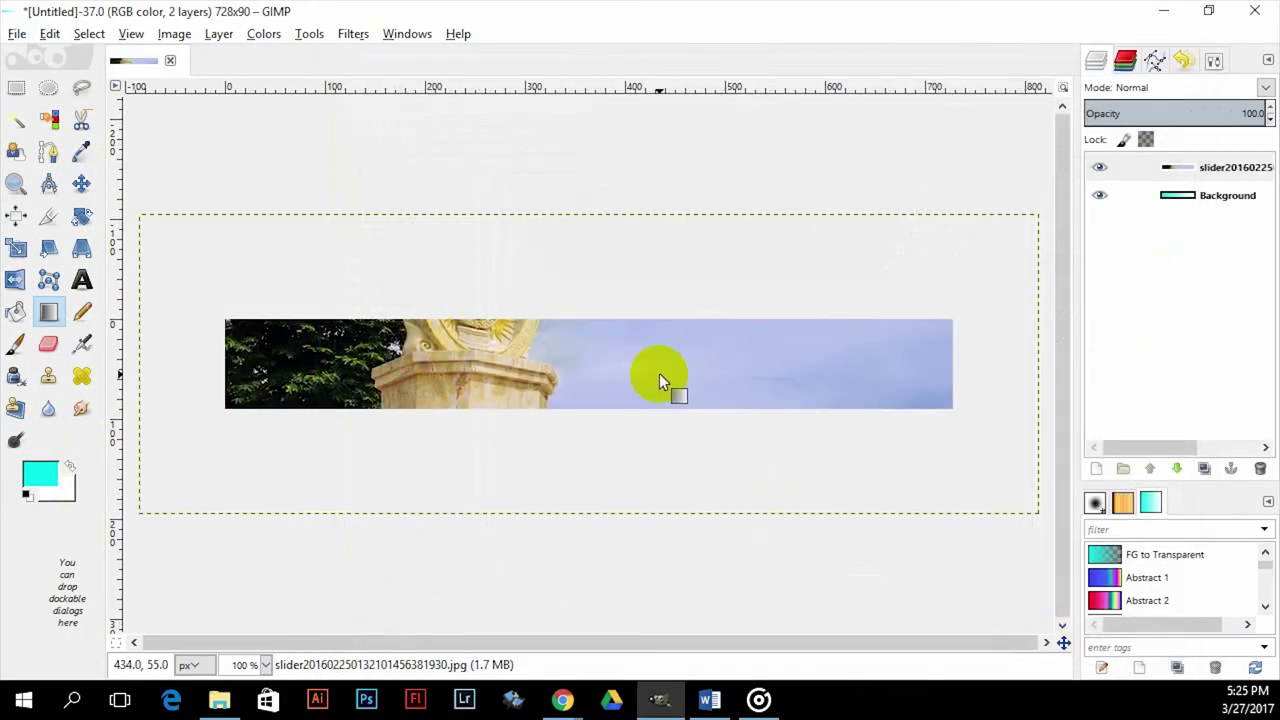
- Scale the photo layer to 301 × 89 px and move it flush with the banner's left edge
{"action": "left_click", "coordinate": [16, 250]}
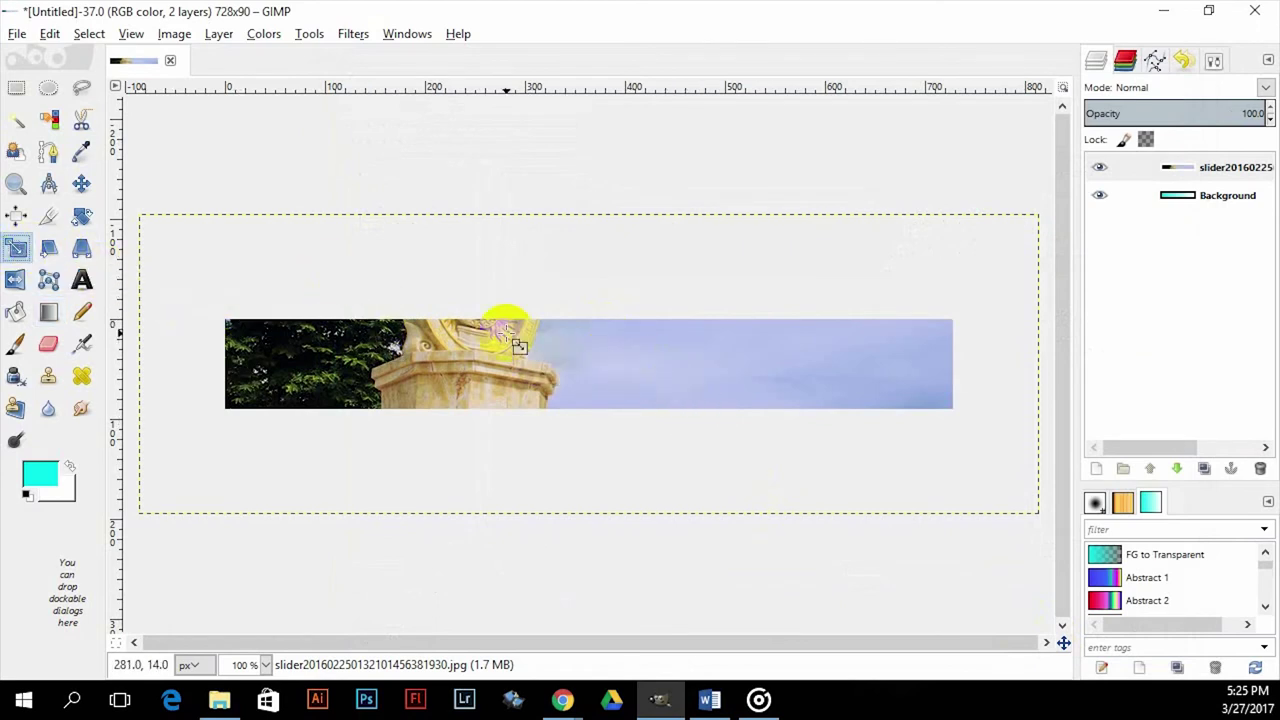
{"action": "left_click", "coordinate": [551, 356]}
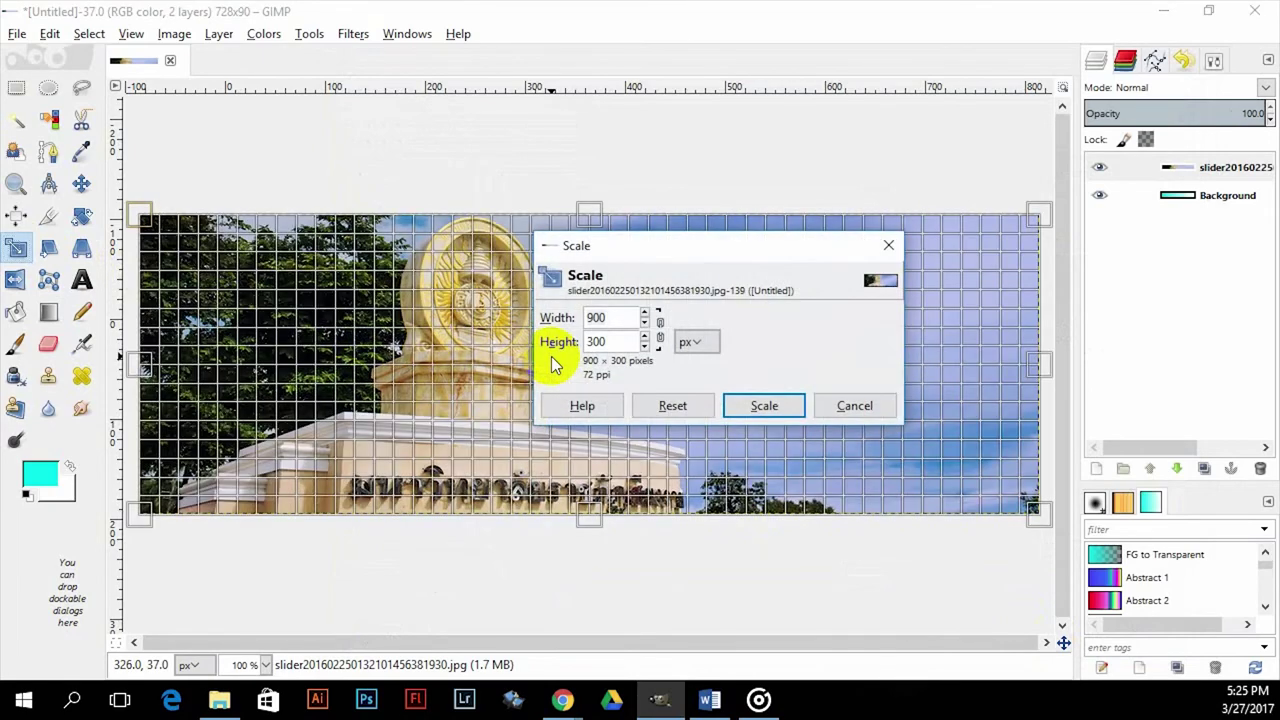
{"action": "left_click_drag", "start_coordinate": [145, 222], "coordinate": [298, 330]}
{"action": "left_click_drag", "start_coordinate": [1046, 523], "coordinate": [596, 420]}
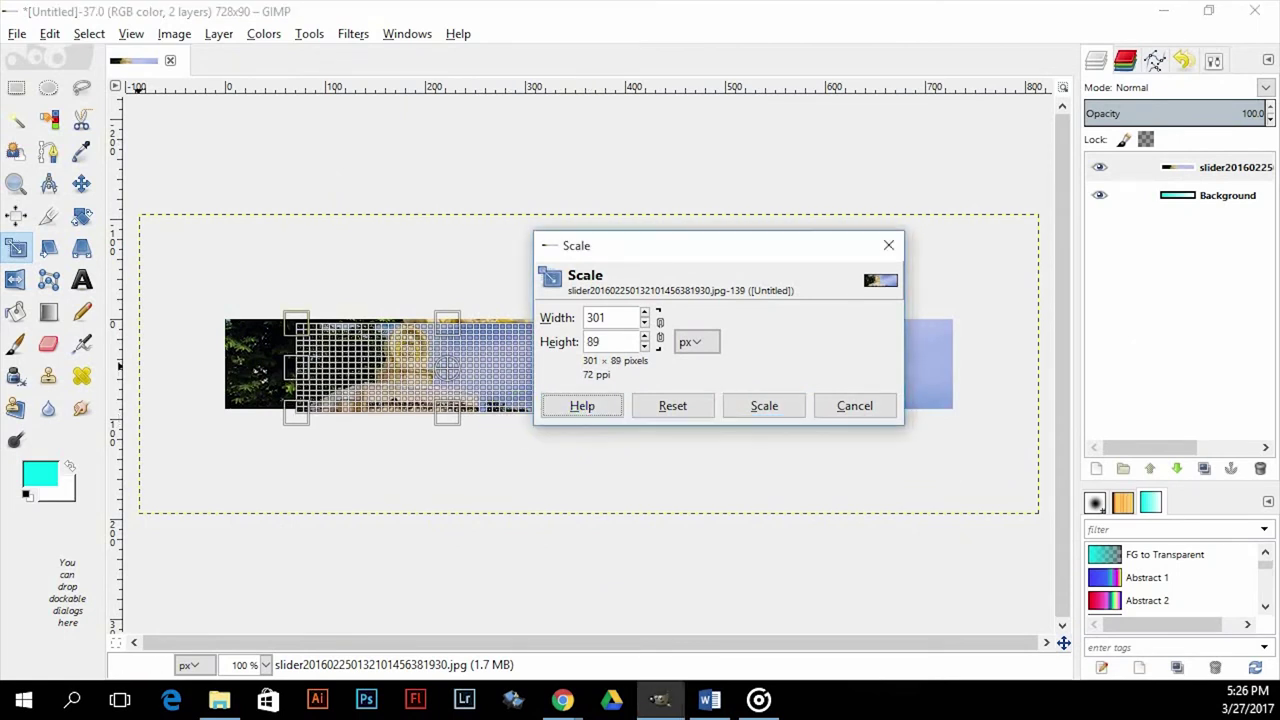
{"action": "left_click", "coordinate": [764, 405]}
{"action": "left_click", "coordinate": [81, 184]}
{"action": "left_click_drag", "start_coordinate": [396, 367], "coordinate": [327, 367]}
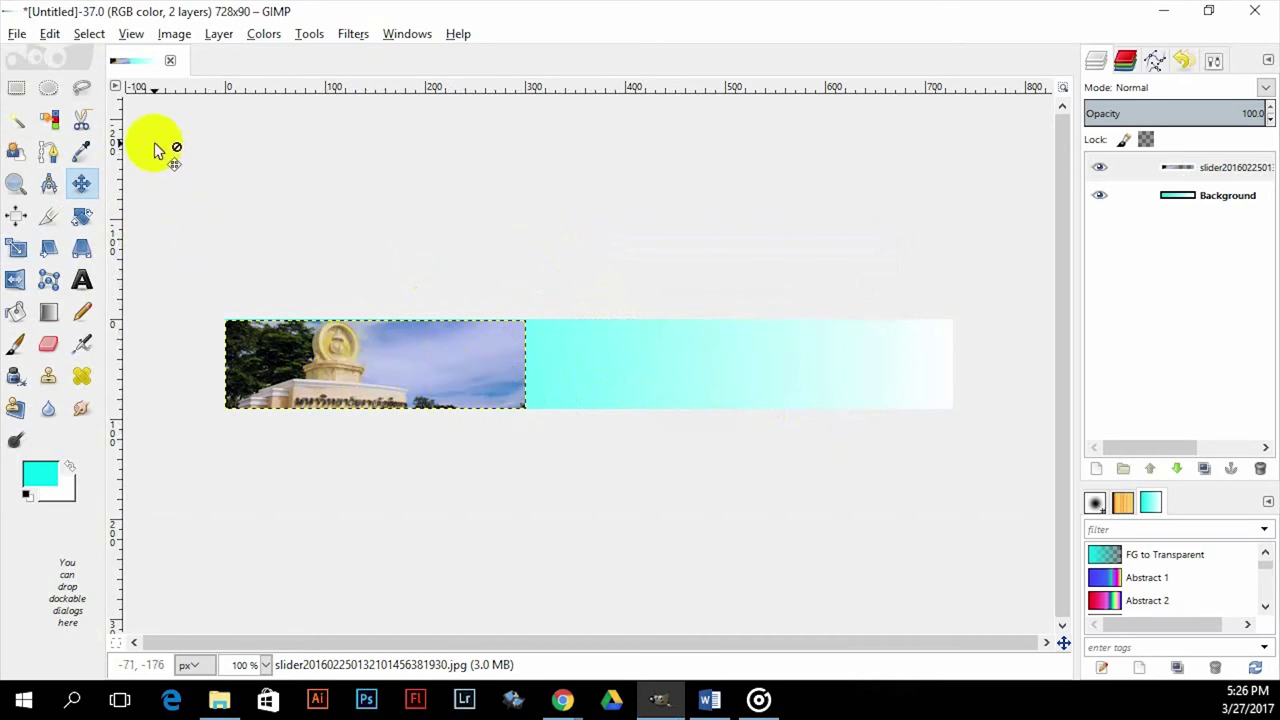
- Start a Glowing Hot logo with the text "CRU" and a font size of 45 pixels
{"action": "left_click", "coordinate": [18, 34]}
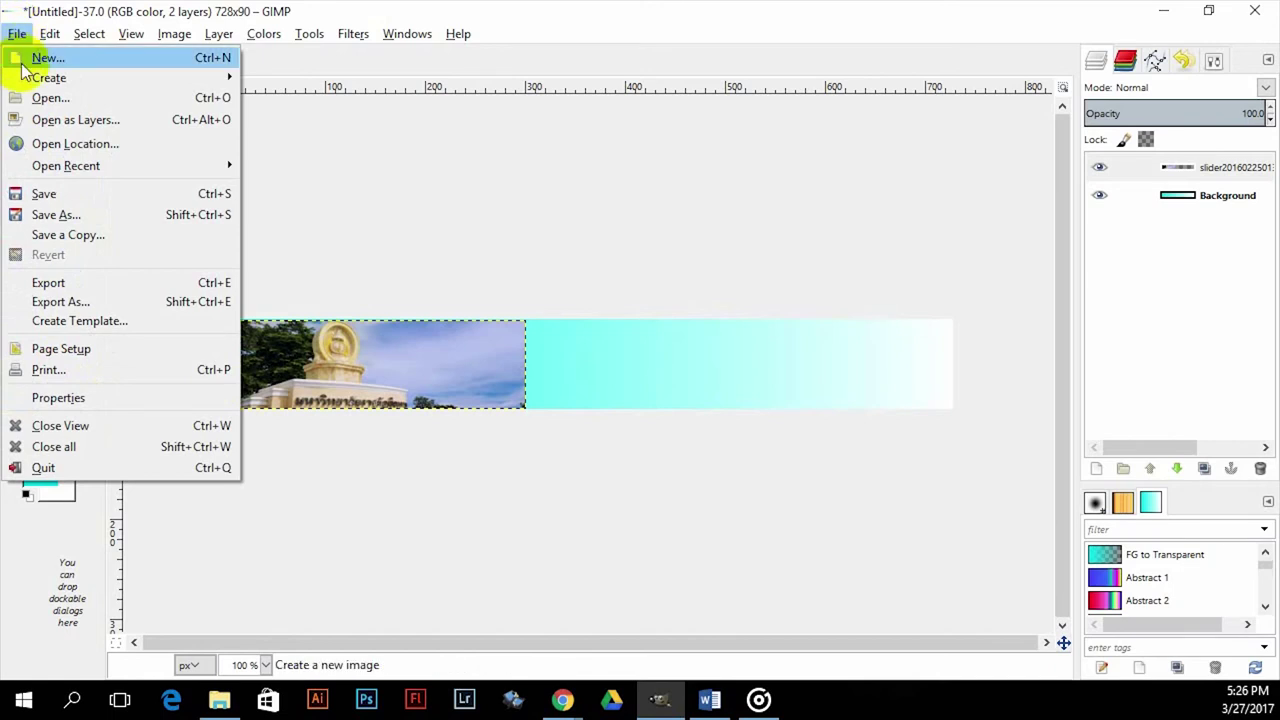
{"action": "mouse_move", "coordinate": [50, 78]}
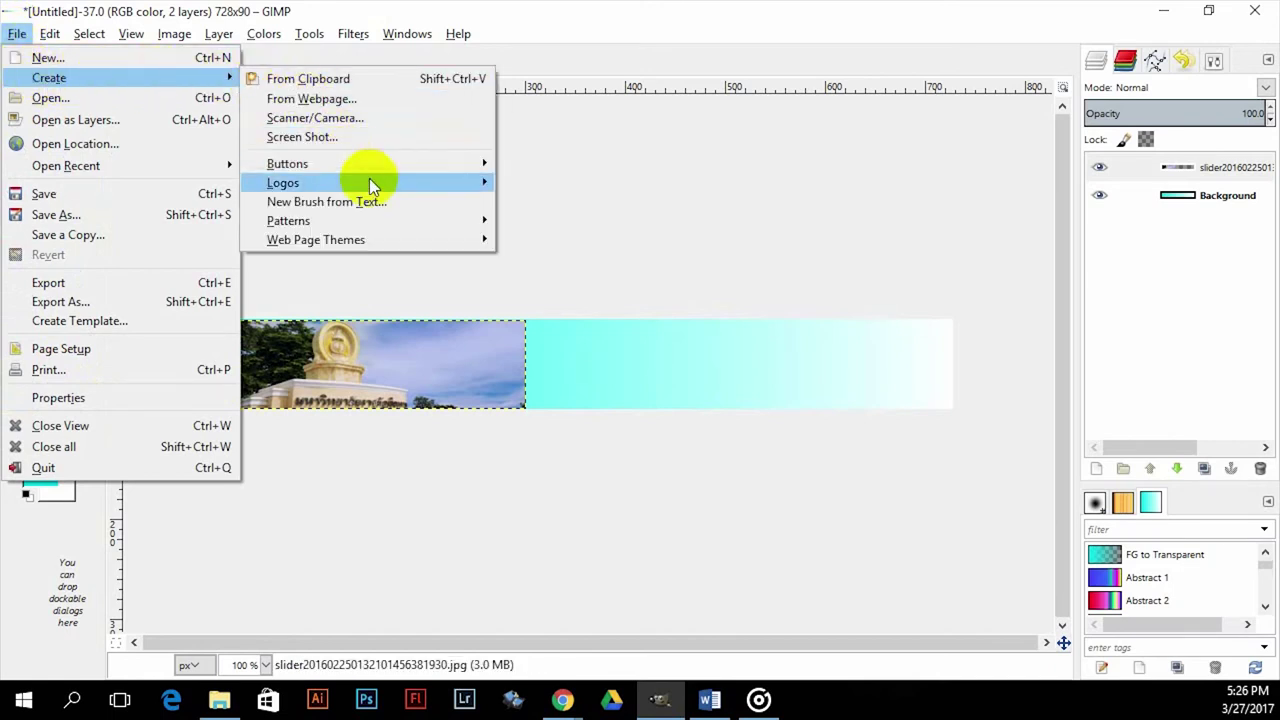
{"action": "mouse_move", "coordinate": [396, 183]}
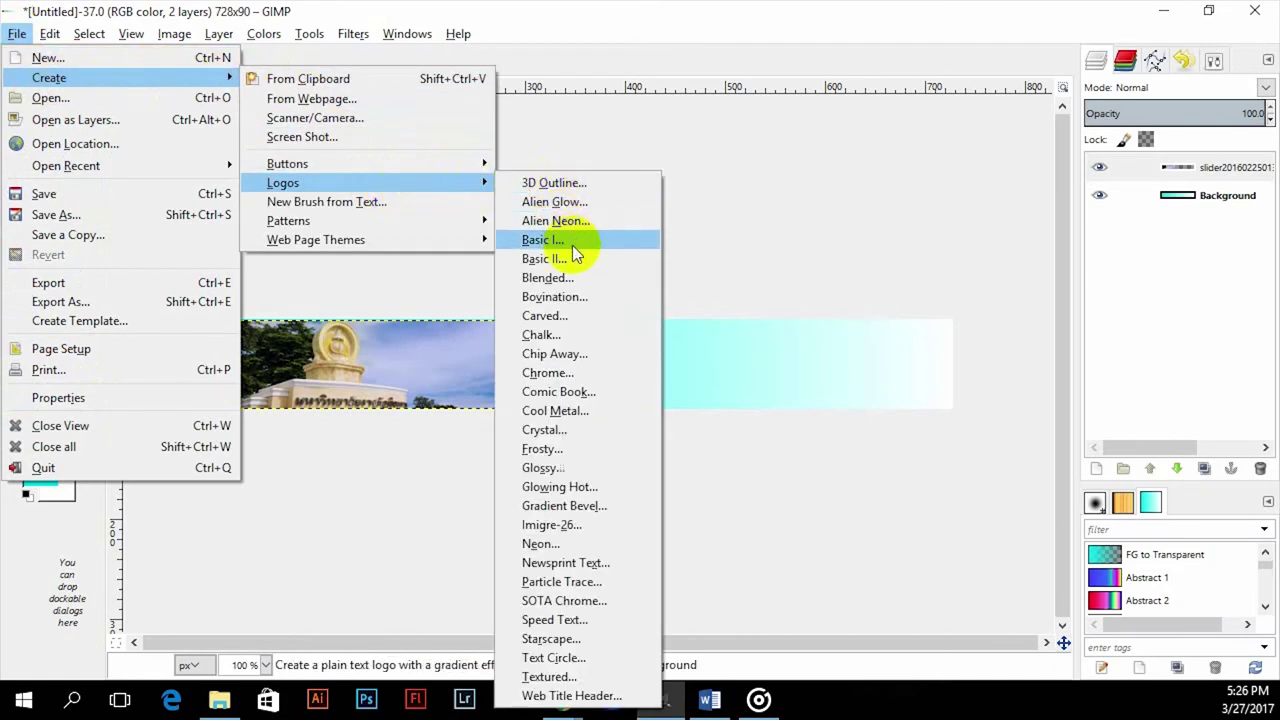
{"action": "left_click", "coordinate": [568, 487]}
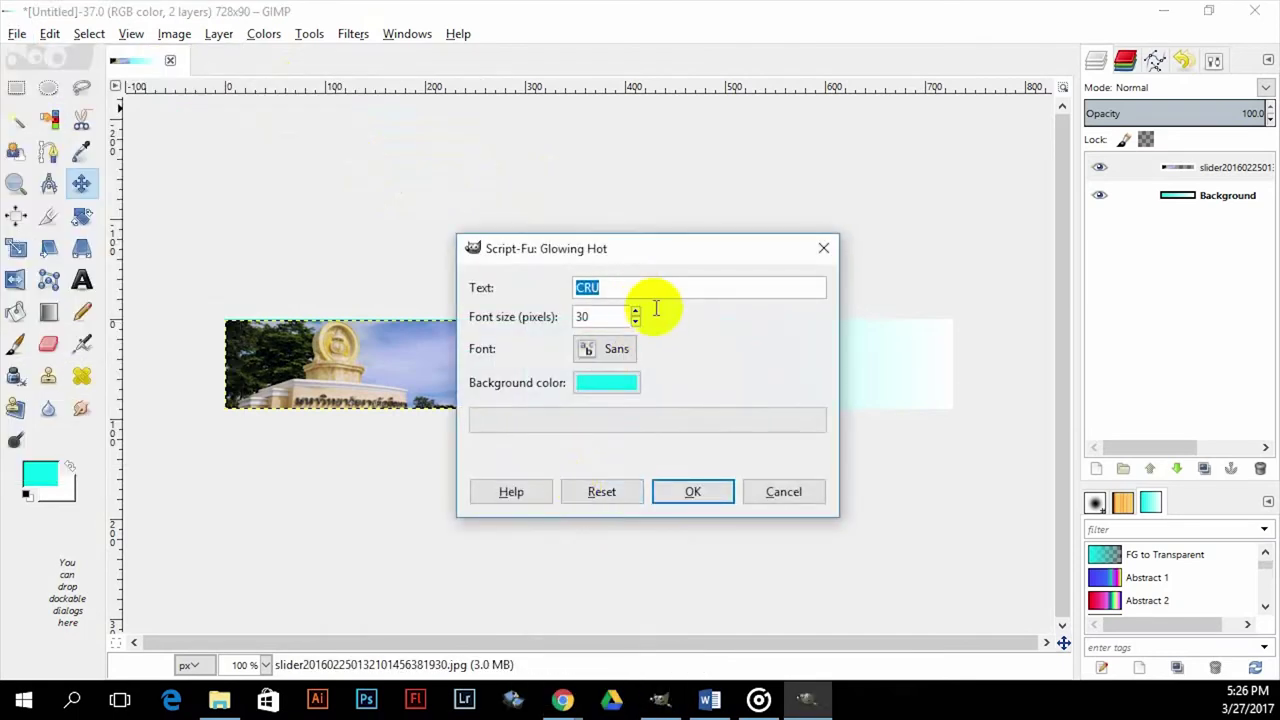
{"action": "left_click", "coordinate": [606, 289]}
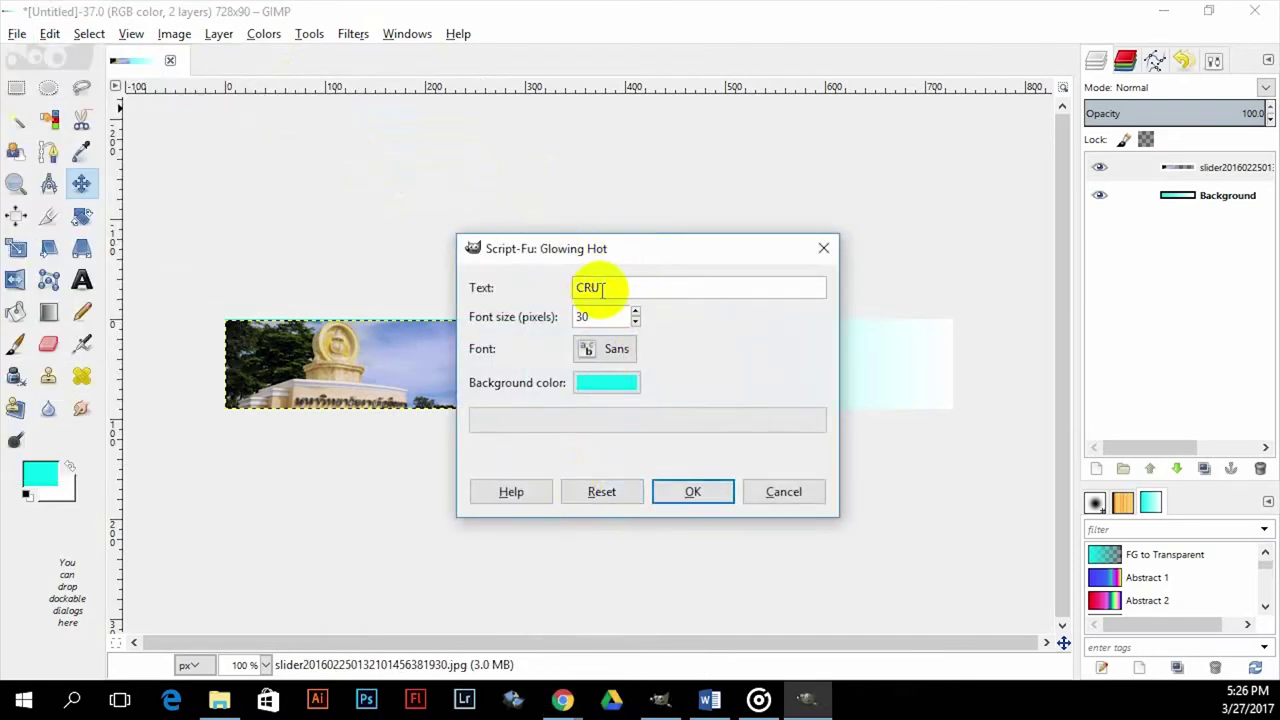
{"action": "key", "text": "BackSpace"}
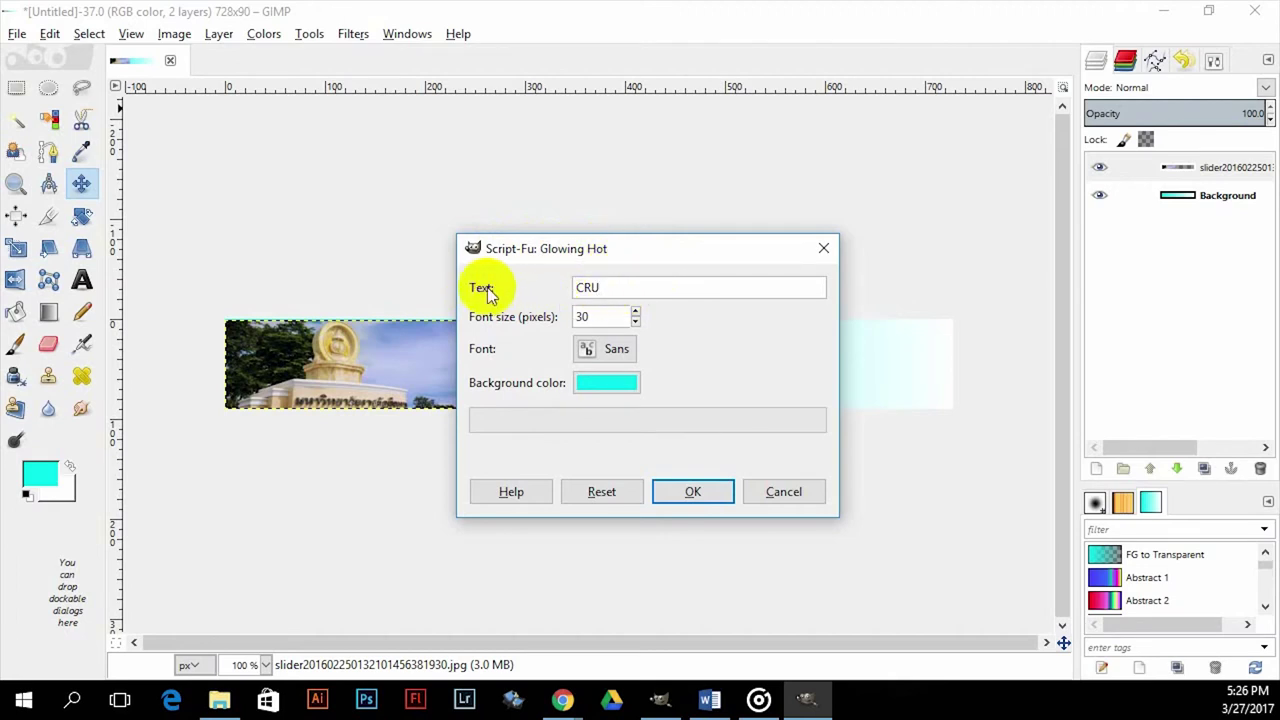
{"action": "left_click", "coordinate": [609, 322]}
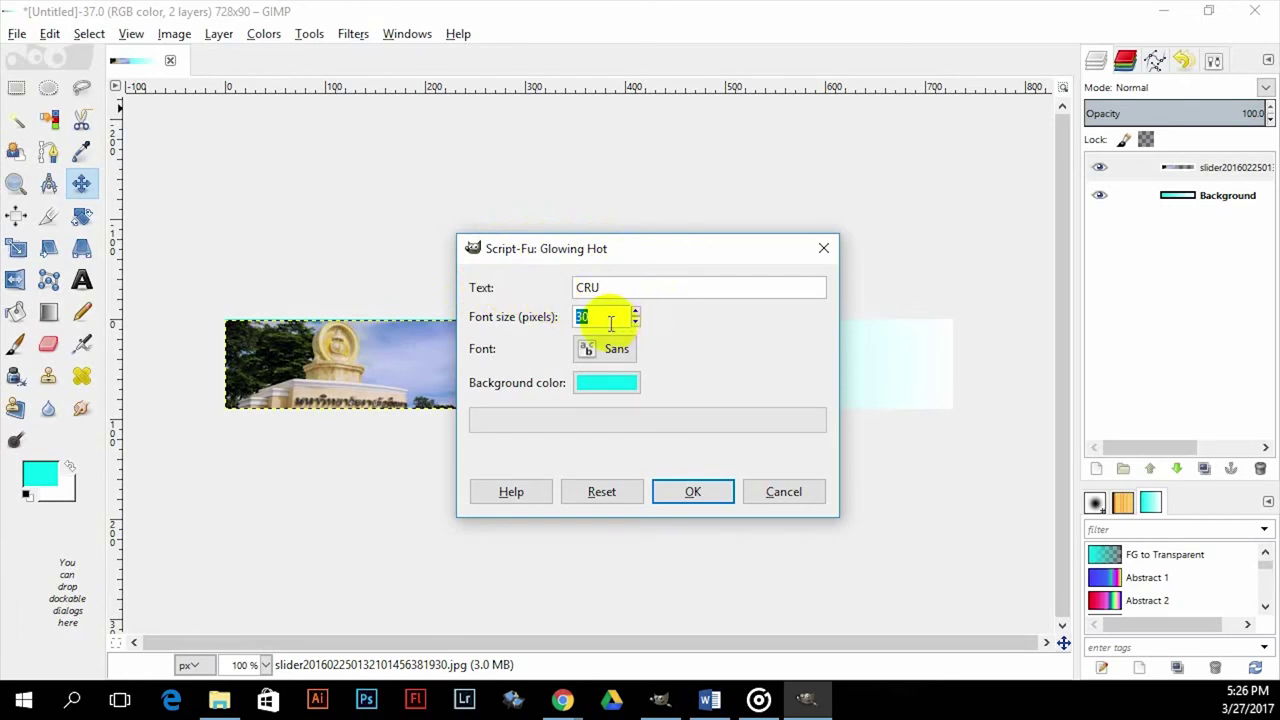
{"action": "left_click", "coordinate": [635, 311]}
{"action": "left_click", "coordinate": [635, 311]}
{"action": "left_click", "coordinate": [635, 311]}
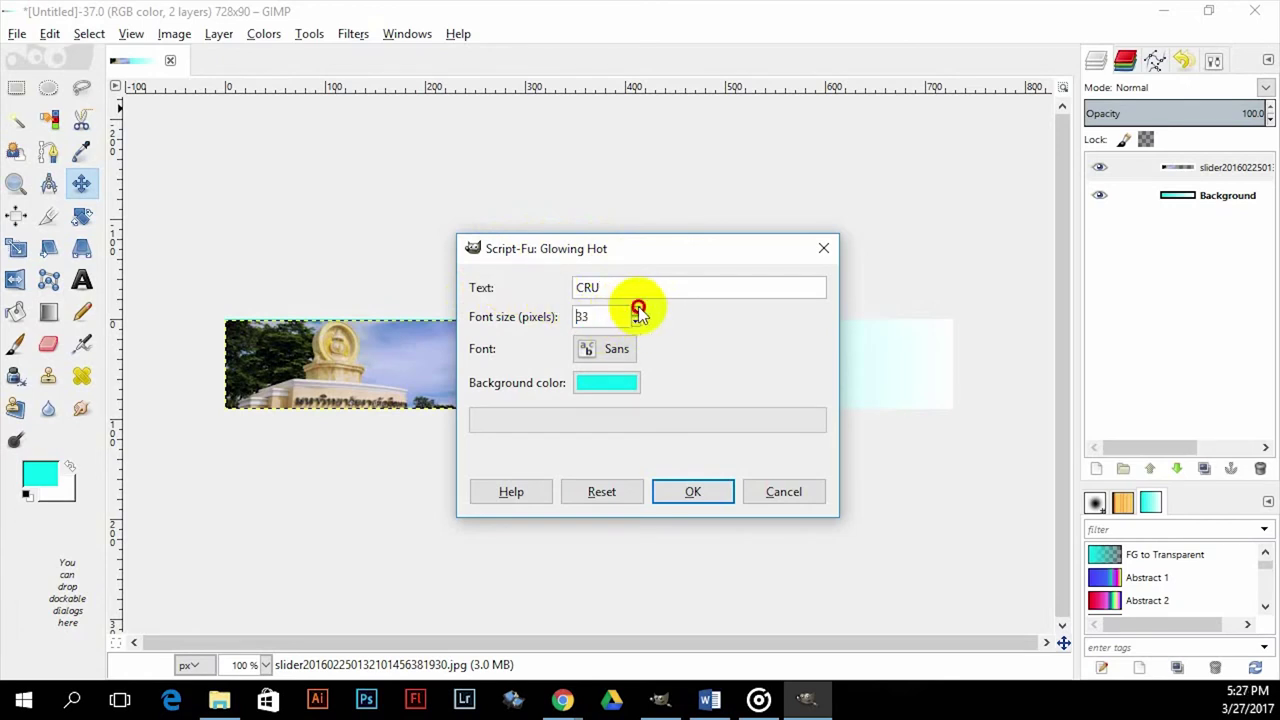
{"action": "left_click", "coordinate": [636, 311]}
{"action": "left_click", "coordinate": [636, 311]}
{"action": "left_click", "coordinate": [636, 311]}
- Set the logo's font to Sans Bold and generate the Glowing Hot logo image
{"action": "left_click", "coordinate": [601, 348]}
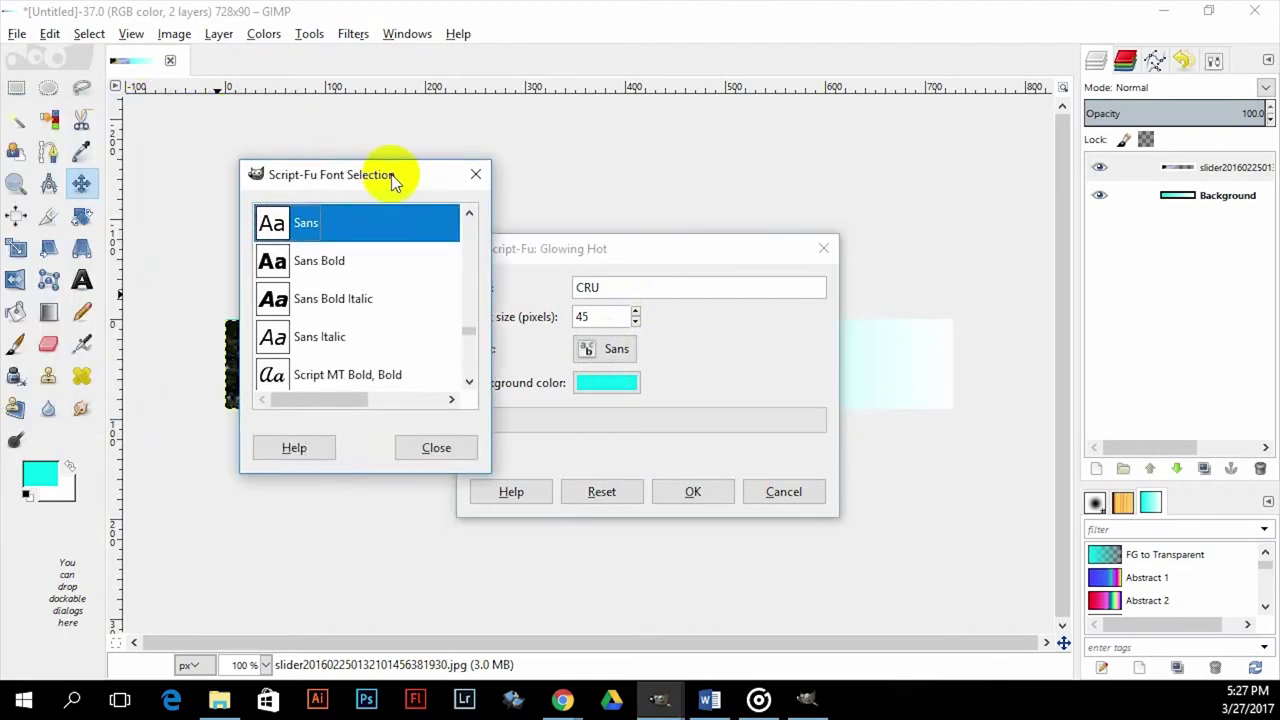
{"action": "left_click_drag", "start_coordinate": [391, 180], "coordinate": [366, 200]}
{"action": "scroll", "coordinate": [304, 359], "scroll_direction": "down", "scroll_amount": 3}
{"action": "scroll", "coordinate": [341, 322], "scroll_direction": "down", "scroll_amount": 1}
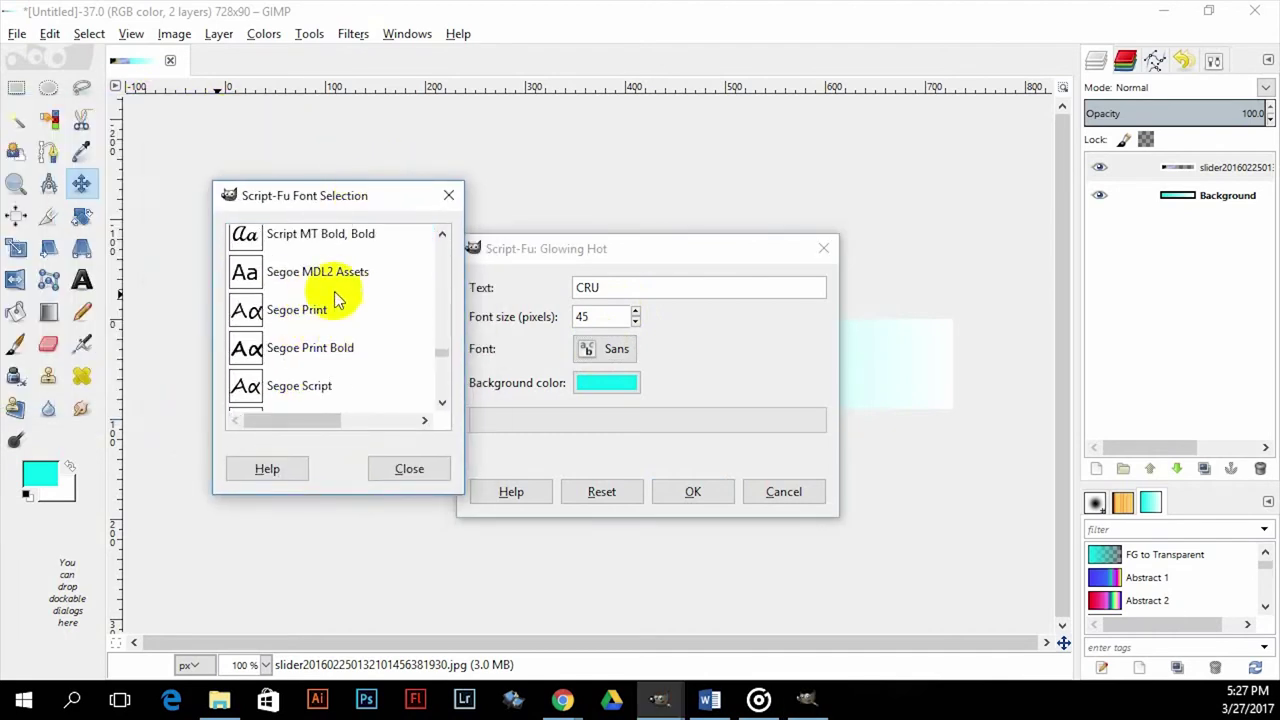
{"action": "scroll", "coordinate": [385, 365], "scroll_direction": "down", "scroll_amount": 2}
{"action": "scroll", "coordinate": [380, 355], "scroll_direction": "down", "scroll_amount": 3}
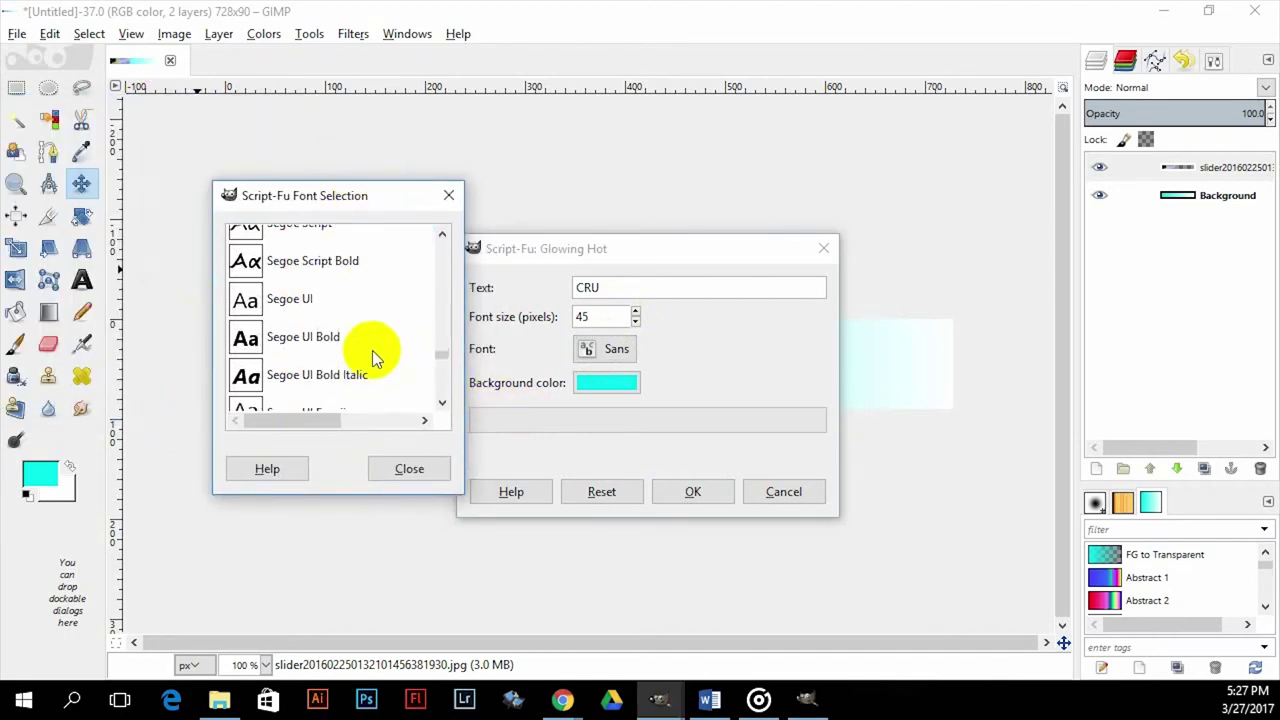
{"action": "scroll", "coordinate": [330, 300], "scroll_direction": "up", "scroll_amount": 3}
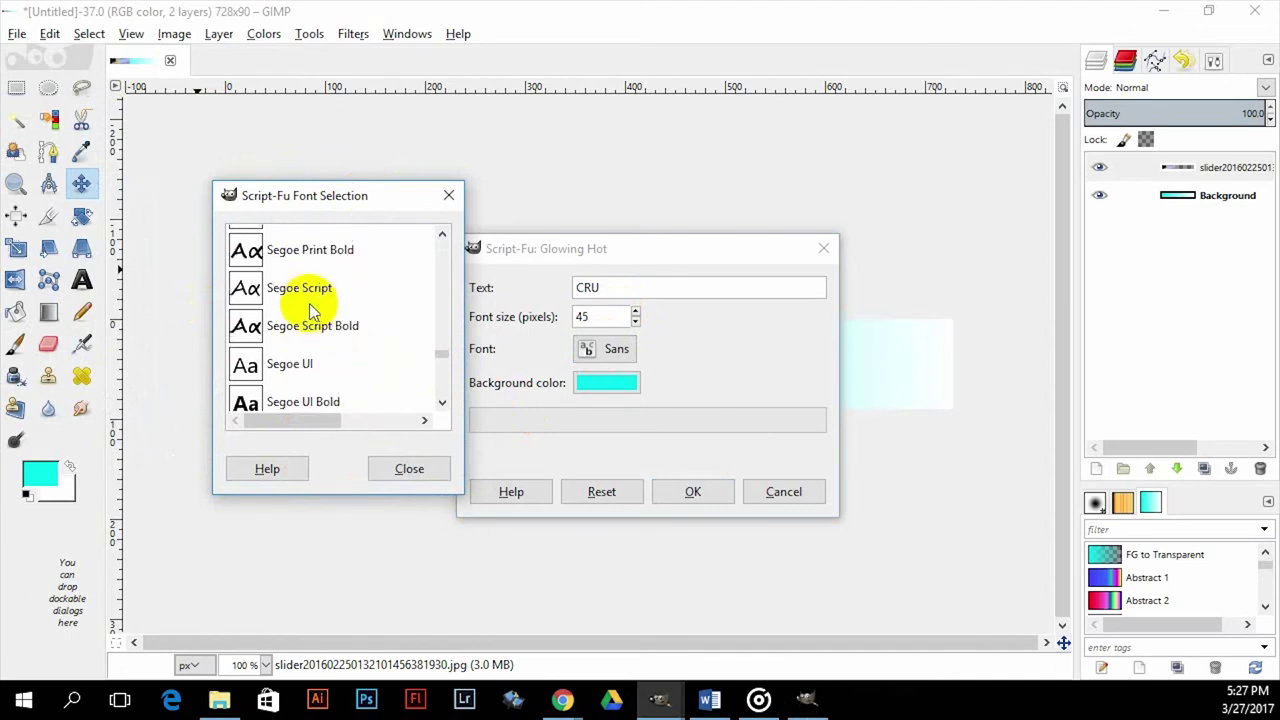
{"action": "scroll", "coordinate": [366, 290], "scroll_direction": "up", "scroll_amount": 3}
{"action": "scroll", "coordinate": [350, 320], "scroll_direction": "up", "scroll_amount": 3}
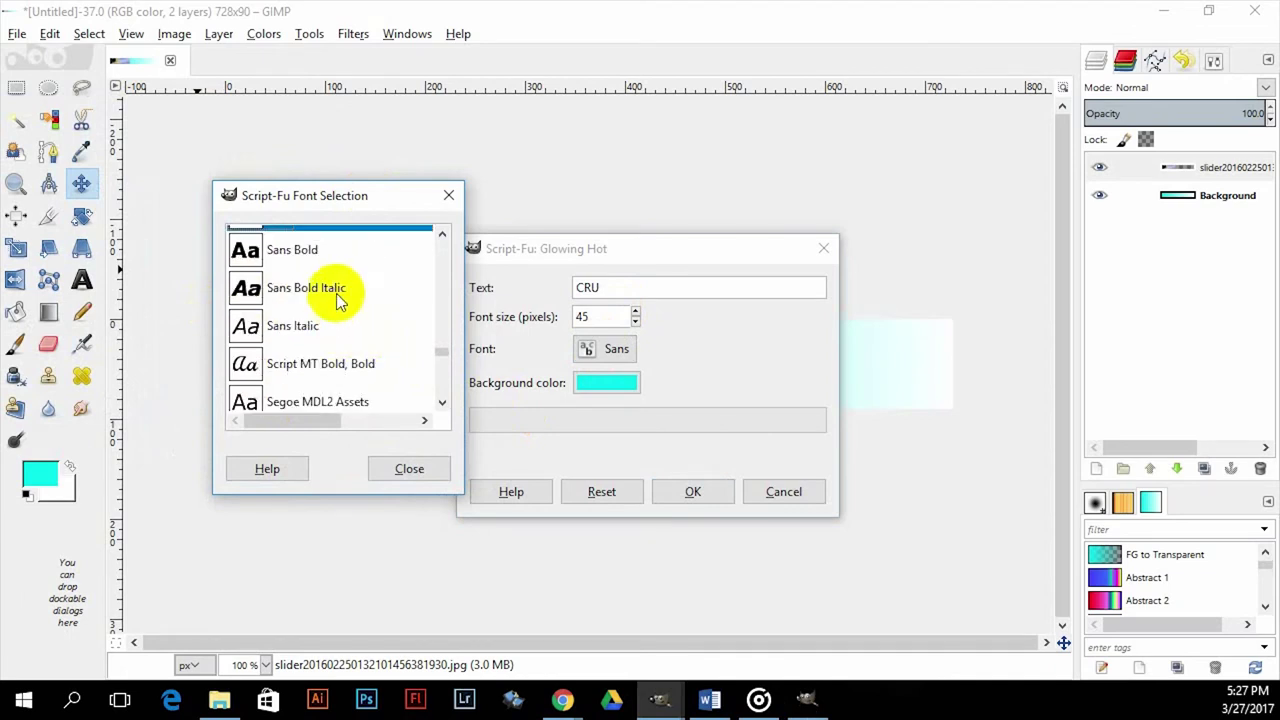
{"action": "left_click", "coordinate": [300, 251]}
{"action": "left_click", "coordinate": [385, 469]}
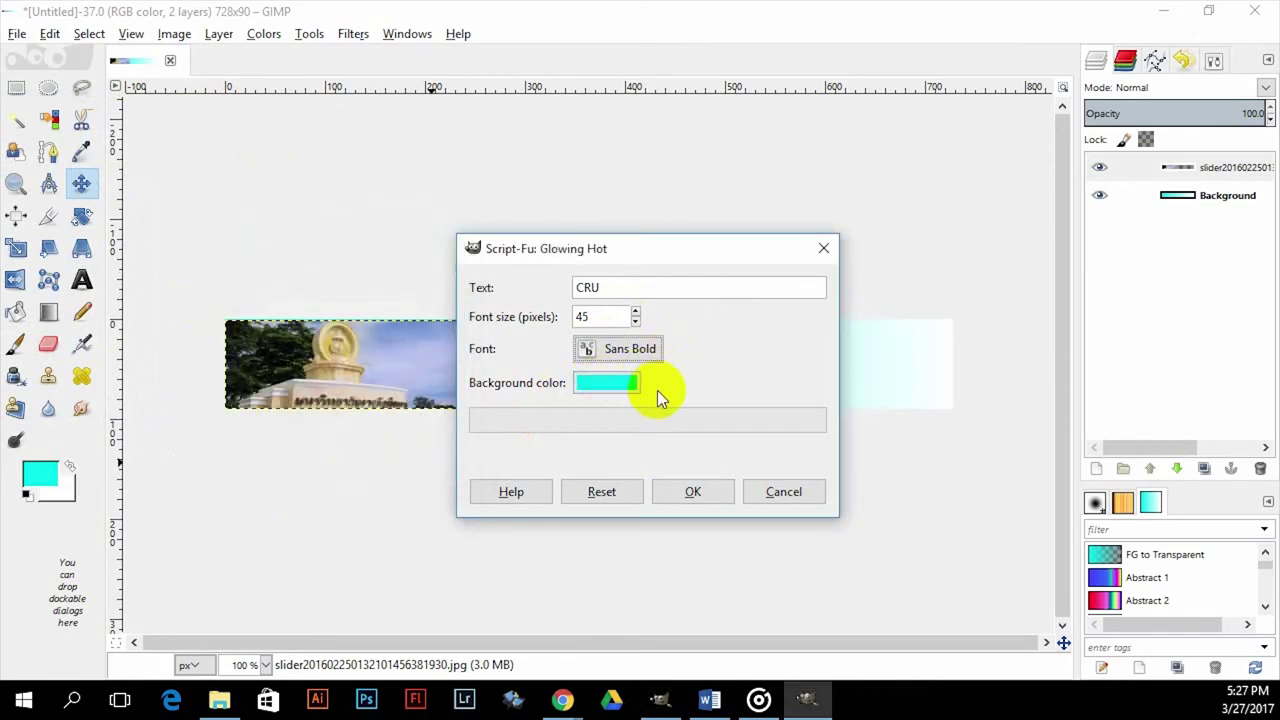
{"action": "left_click", "coordinate": [692, 493]}
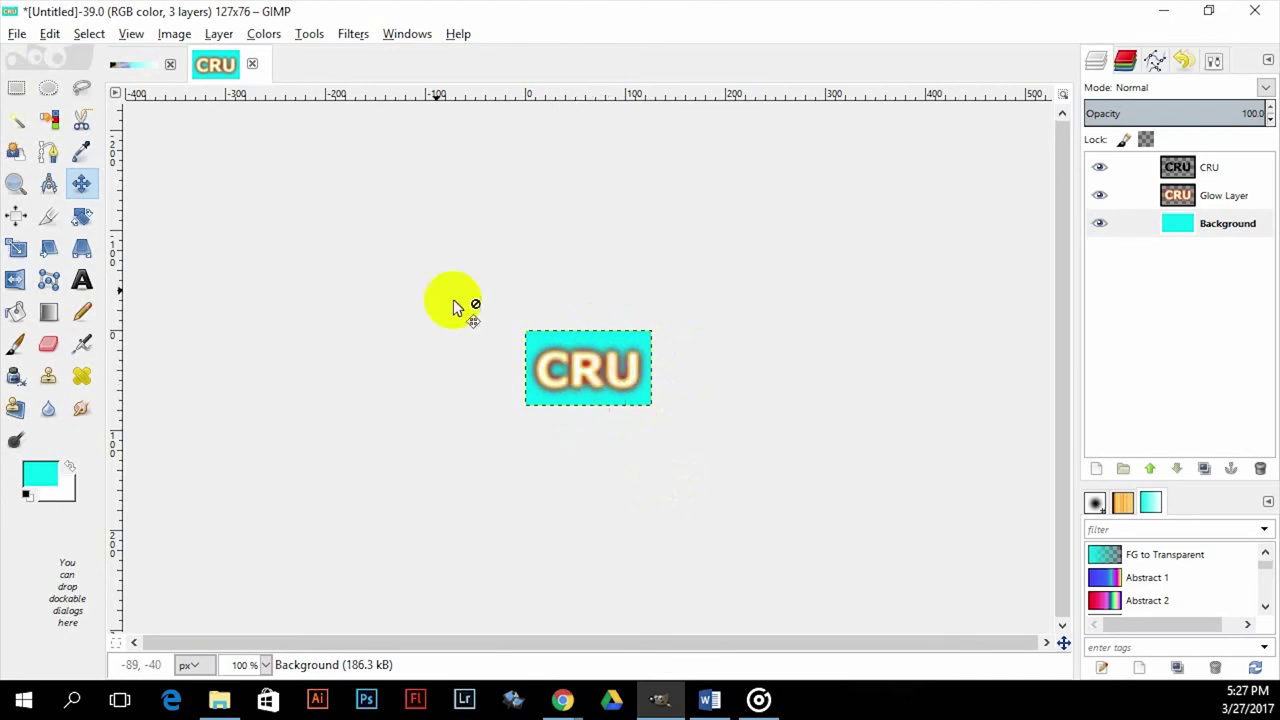
- Save the logo image as cru2.xcf in the 555555555 folder on the desktop
{"action": "left_click", "coordinate": [17, 36]}
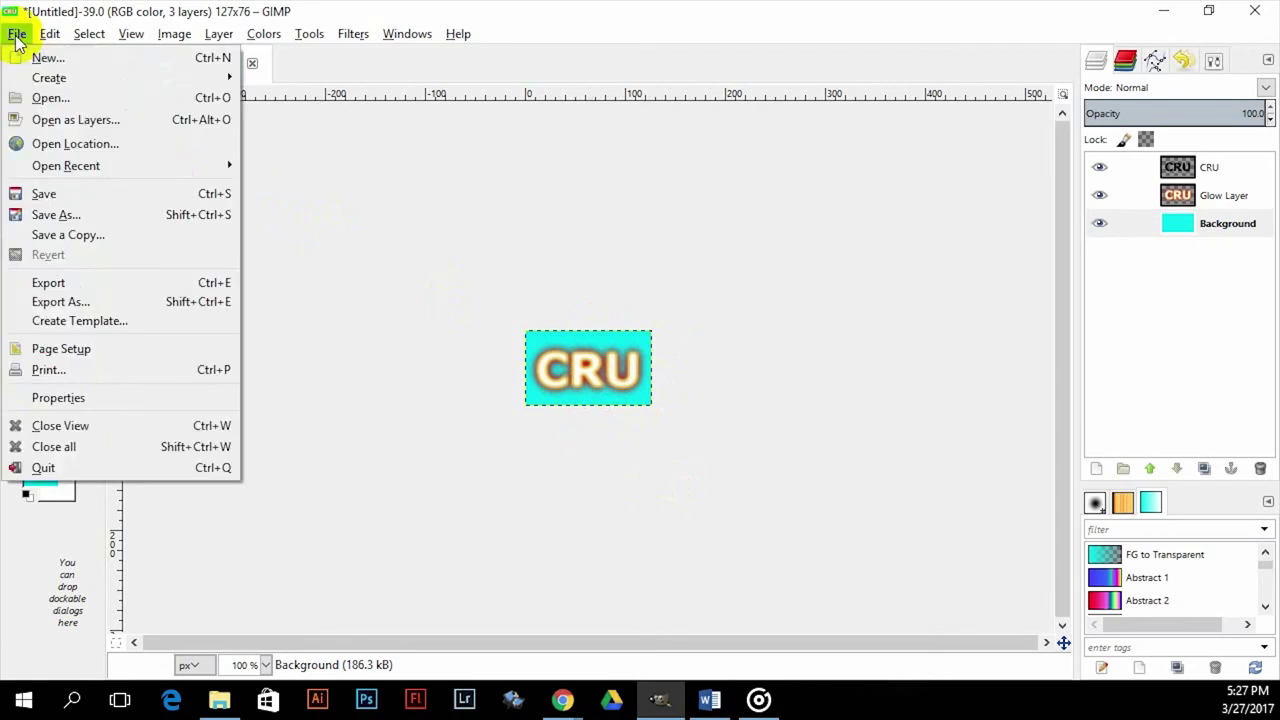
{"action": "left_click", "coordinate": [96, 216]}
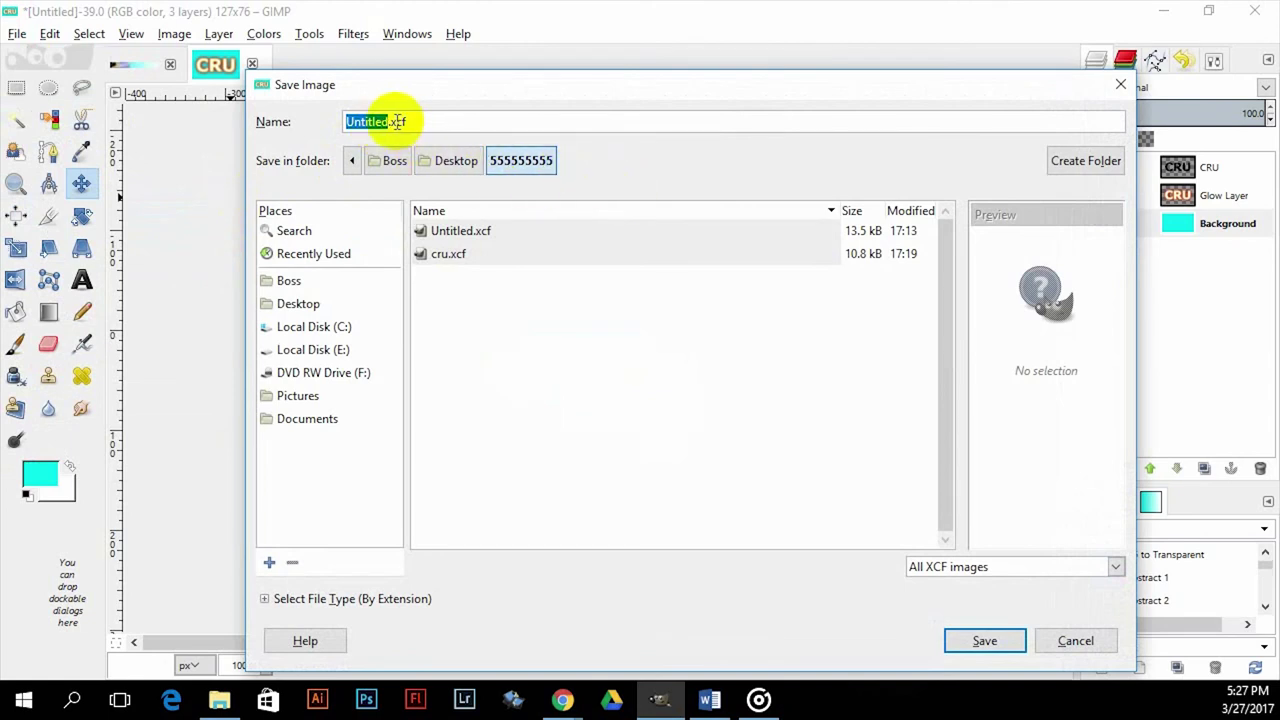
{"action": "type", "text": "c"}
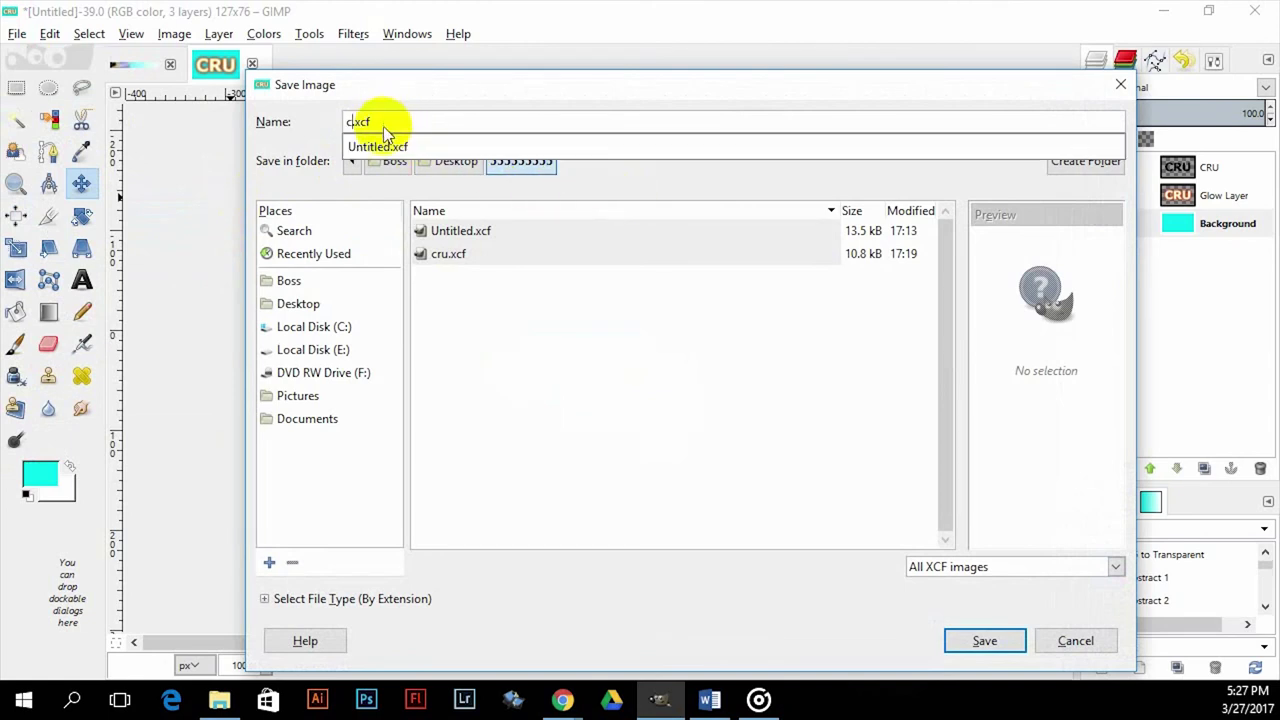
{"action": "type", "text": "ru2"}
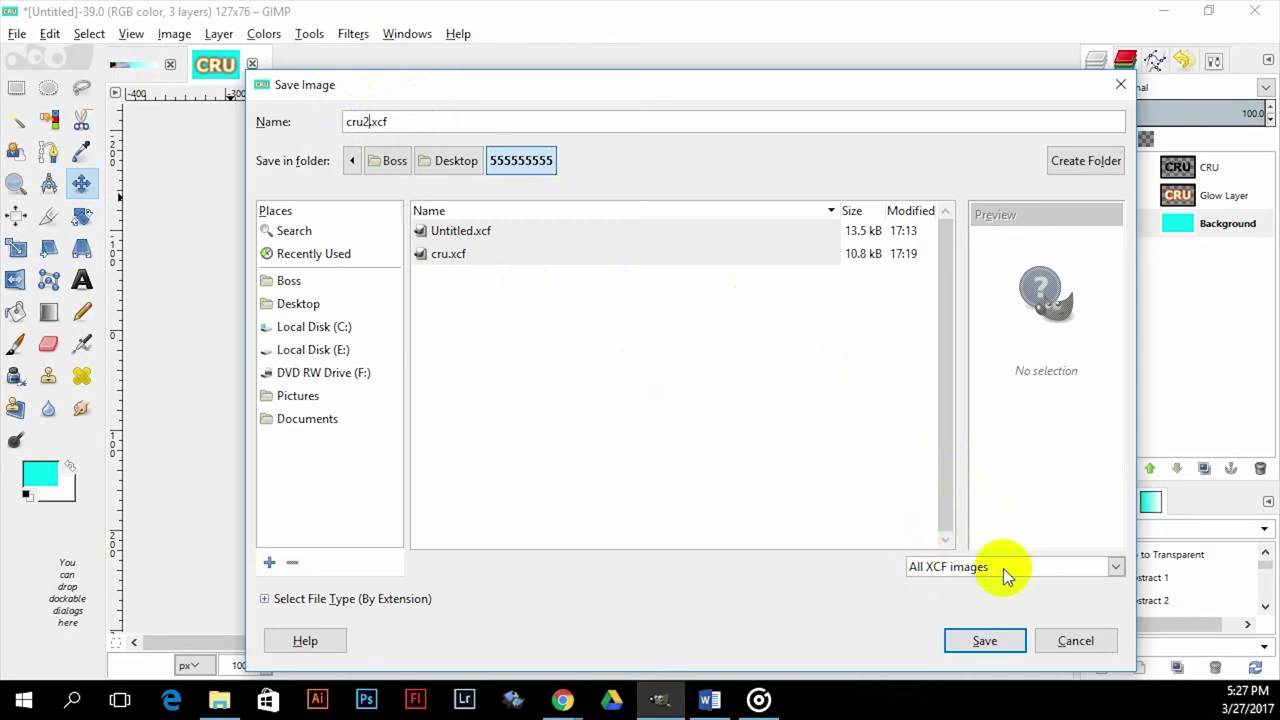
{"action": "left_click", "coordinate": [978, 645]}
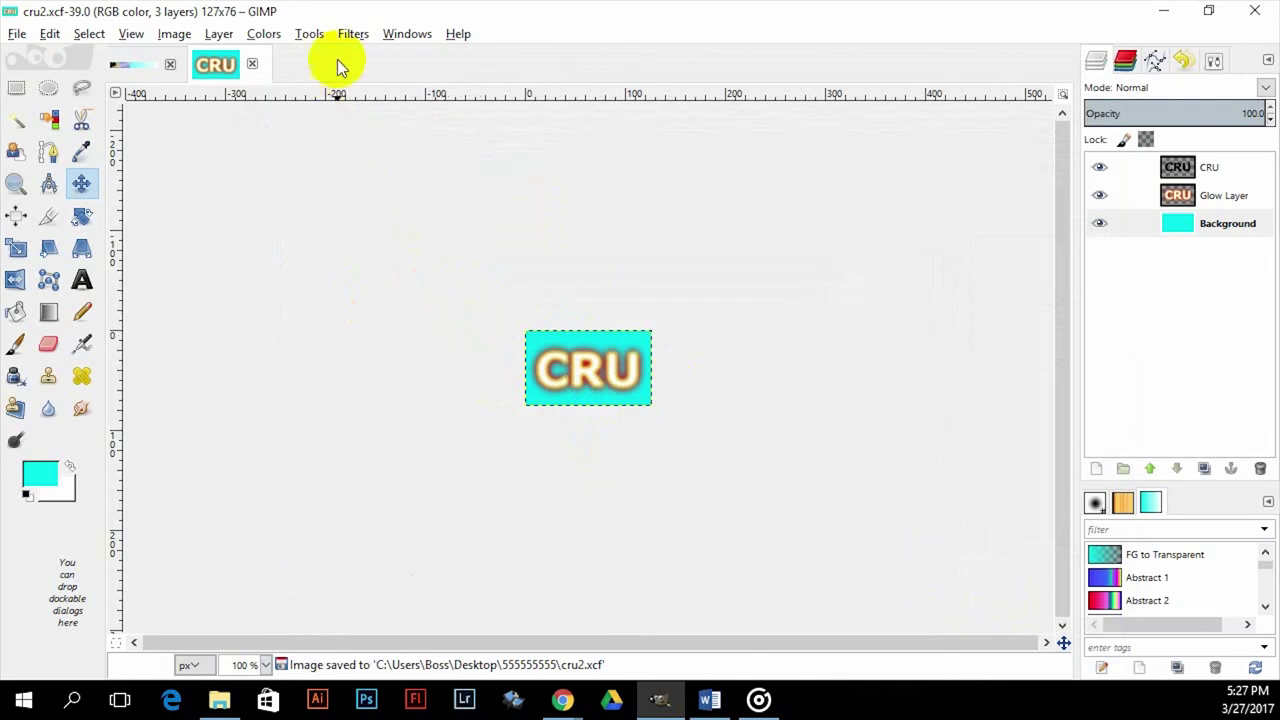
- Preview the CRU logo's layers as an animation and close the playback
{"action": "left_click", "coordinate": [352, 33]}
{"action": "mouse_move", "coordinate": [477, 397]}
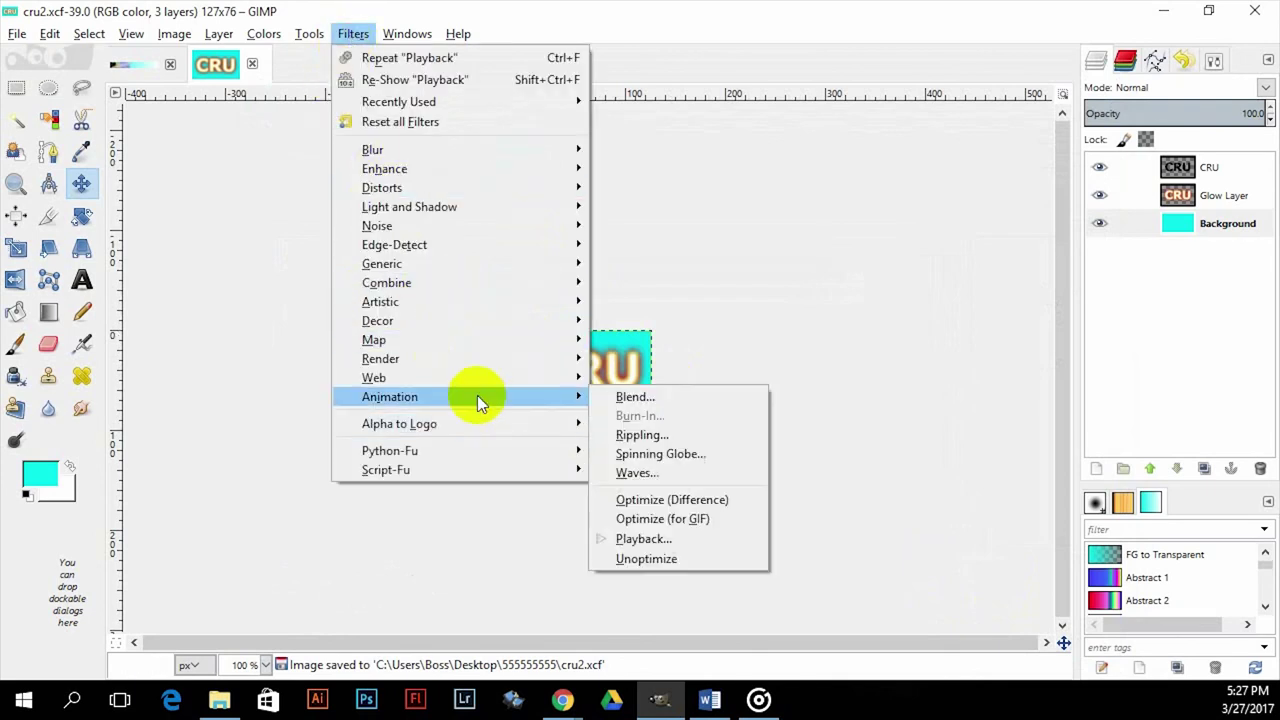
{"action": "left_click", "coordinate": [640, 538]}
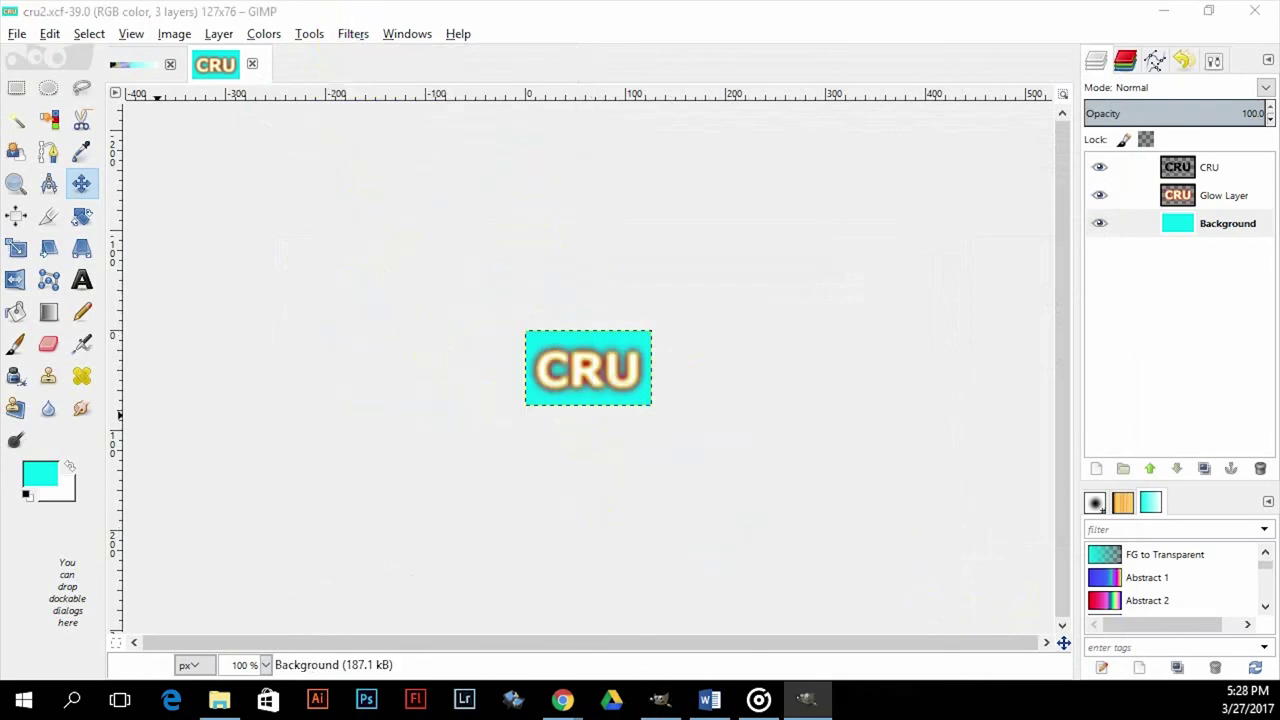
{"action": "left_click_drag", "start_coordinate": [60, 230], "coordinate": [430, 207]}
{"action": "left_click", "coordinate": [341, 250]}
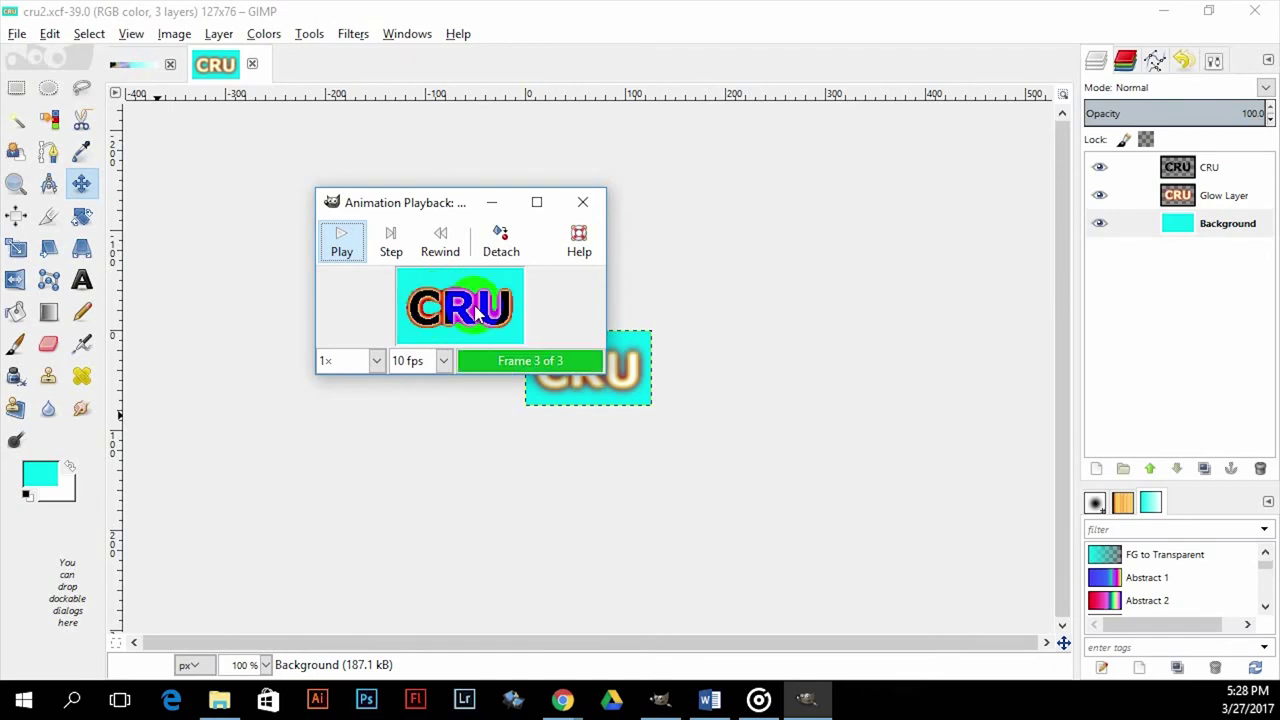
{"action": "left_click", "coordinate": [582, 202]}
- Export the 728 × 90 banner image as cru2.gif in the 555555555 folder, as an animation that loops forever
{"action": "left_click", "coordinate": [124, 66]}
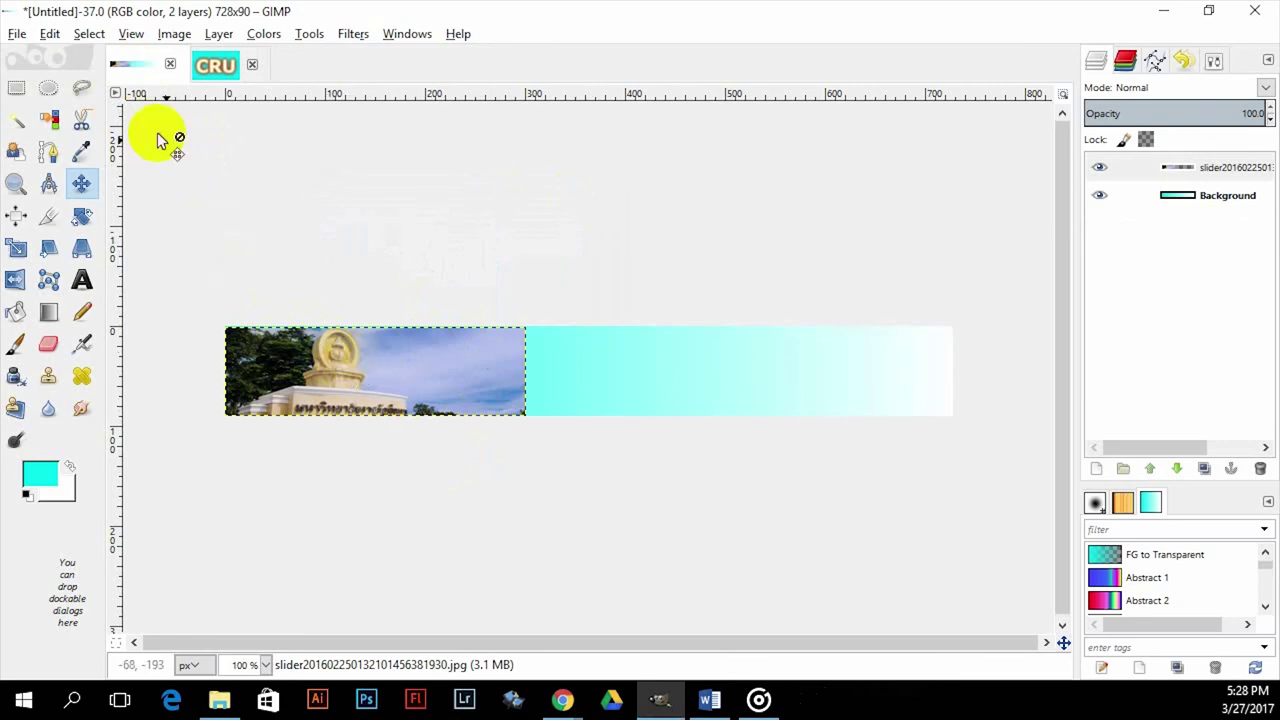
{"action": "left_click", "coordinate": [18, 36]}
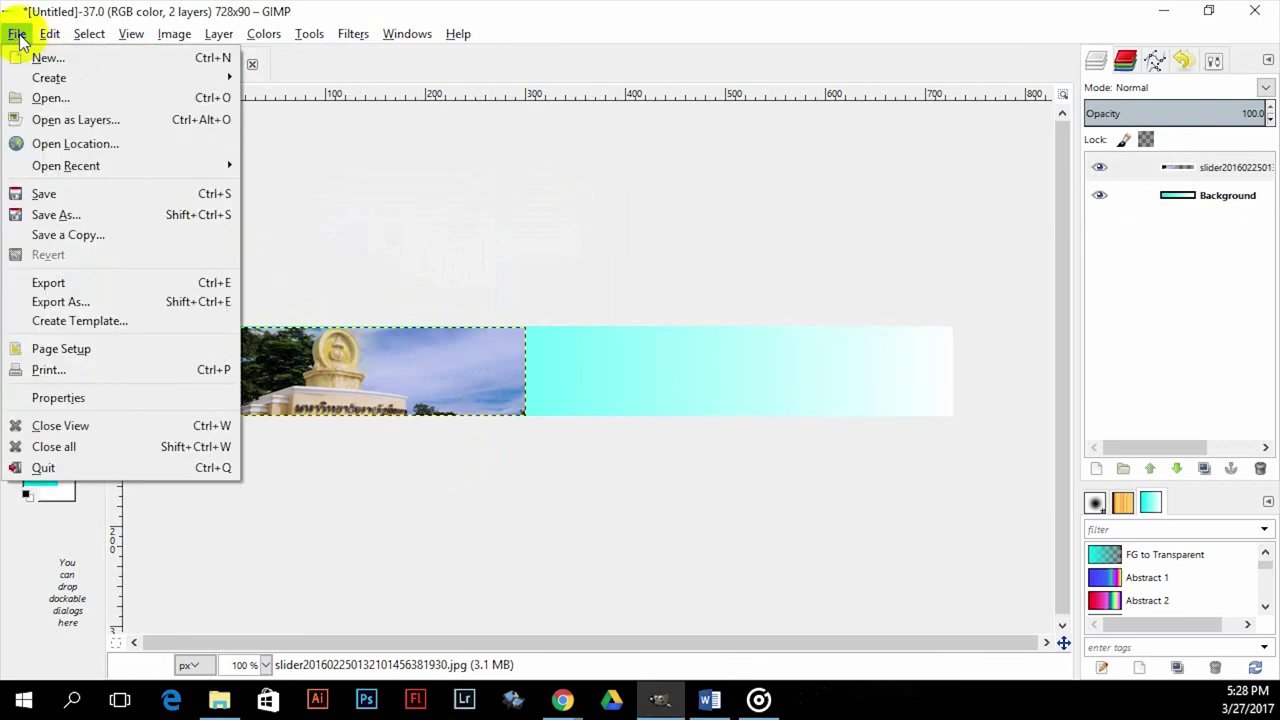
{"action": "left_click", "coordinate": [100, 301]}
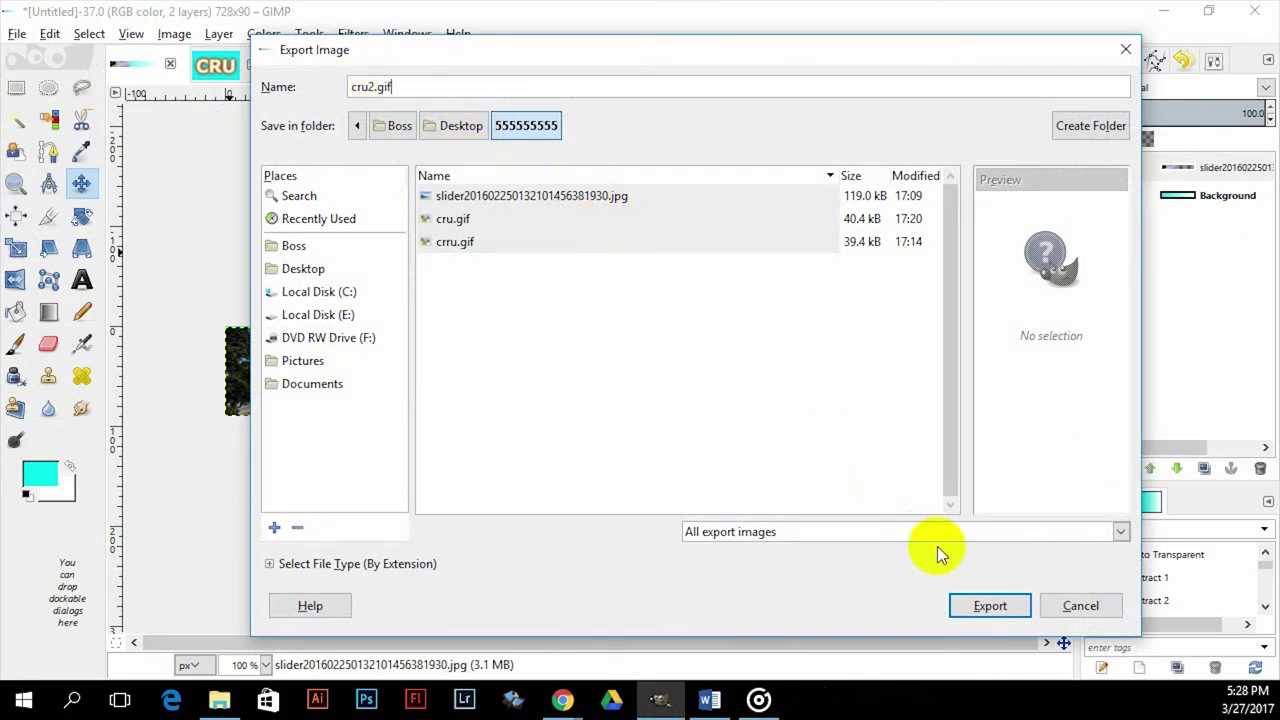
{"action": "left_click", "coordinate": [988, 605]}
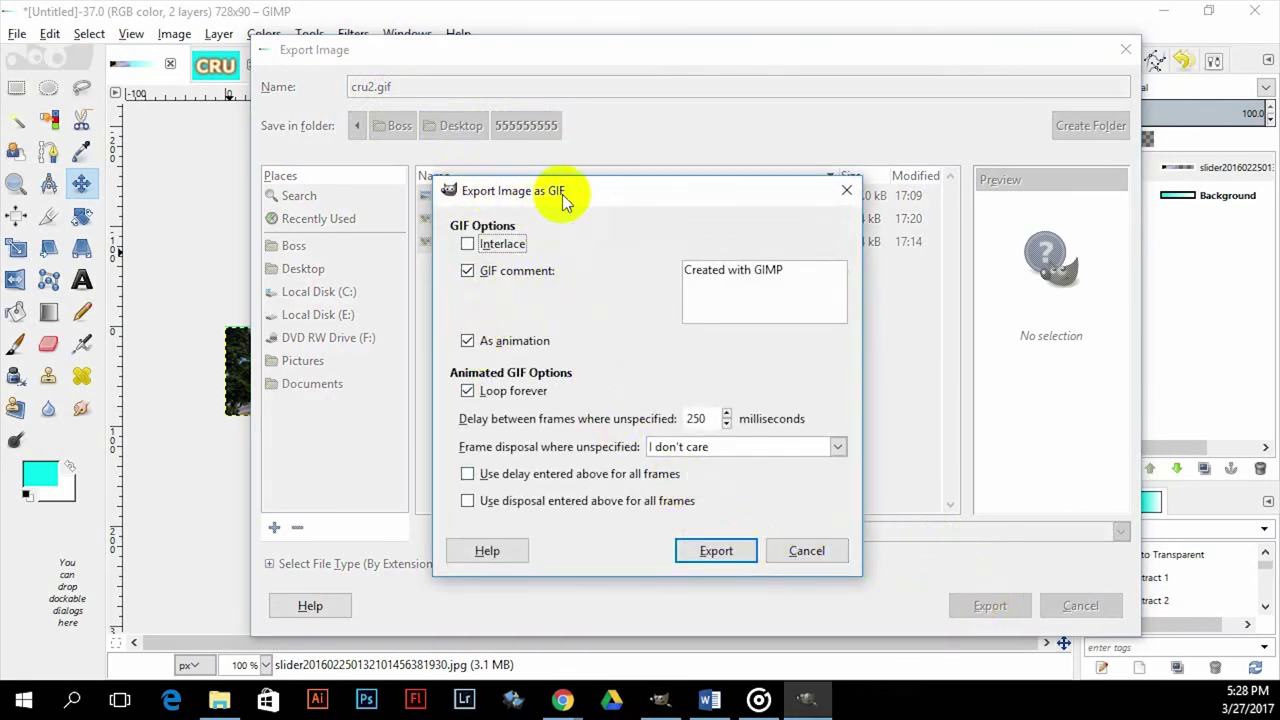
{"action": "left_click", "coordinate": [467, 341]}
{"action": "left_click", "coordinate": [467, 341]}
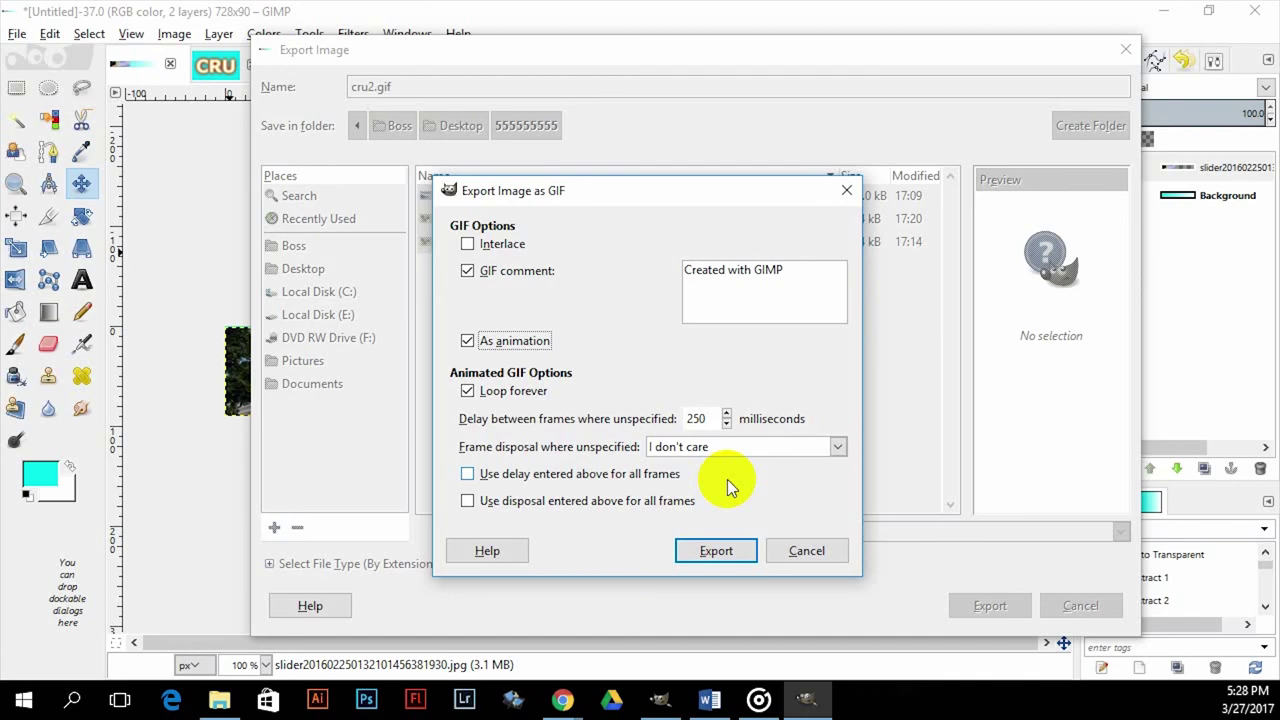
{"action": "left_click", "coordinate": [717, 550]}
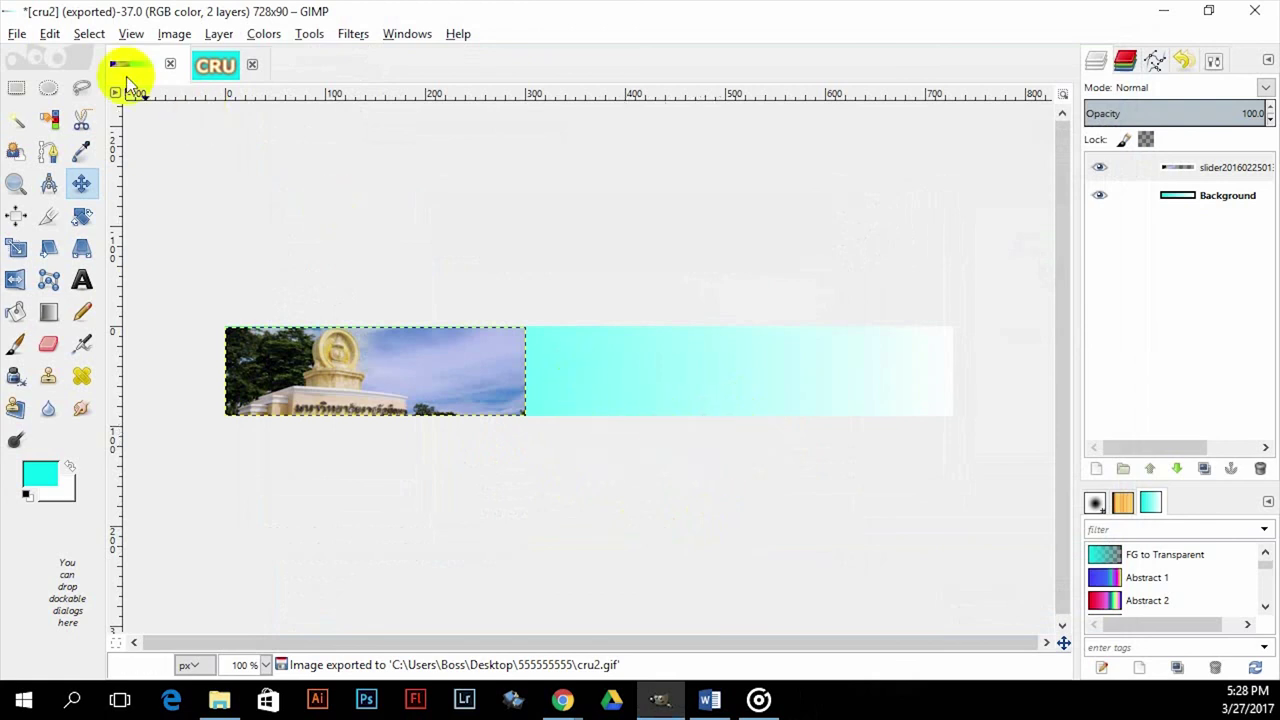
- Add the saved logo file cru2.xcf to the banner image as layers
{"action": "left_click", "coordinate": [17, 33]}
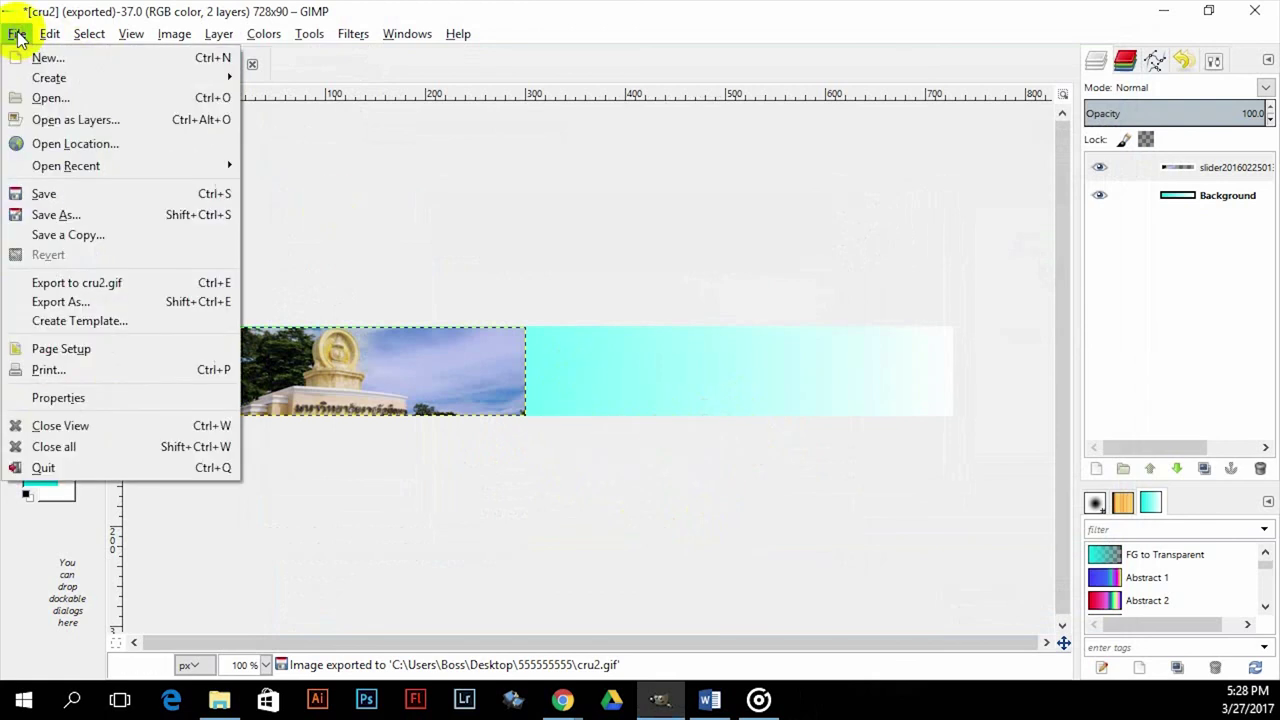
{"action": "left_click", "coordinate": [76, 120]}
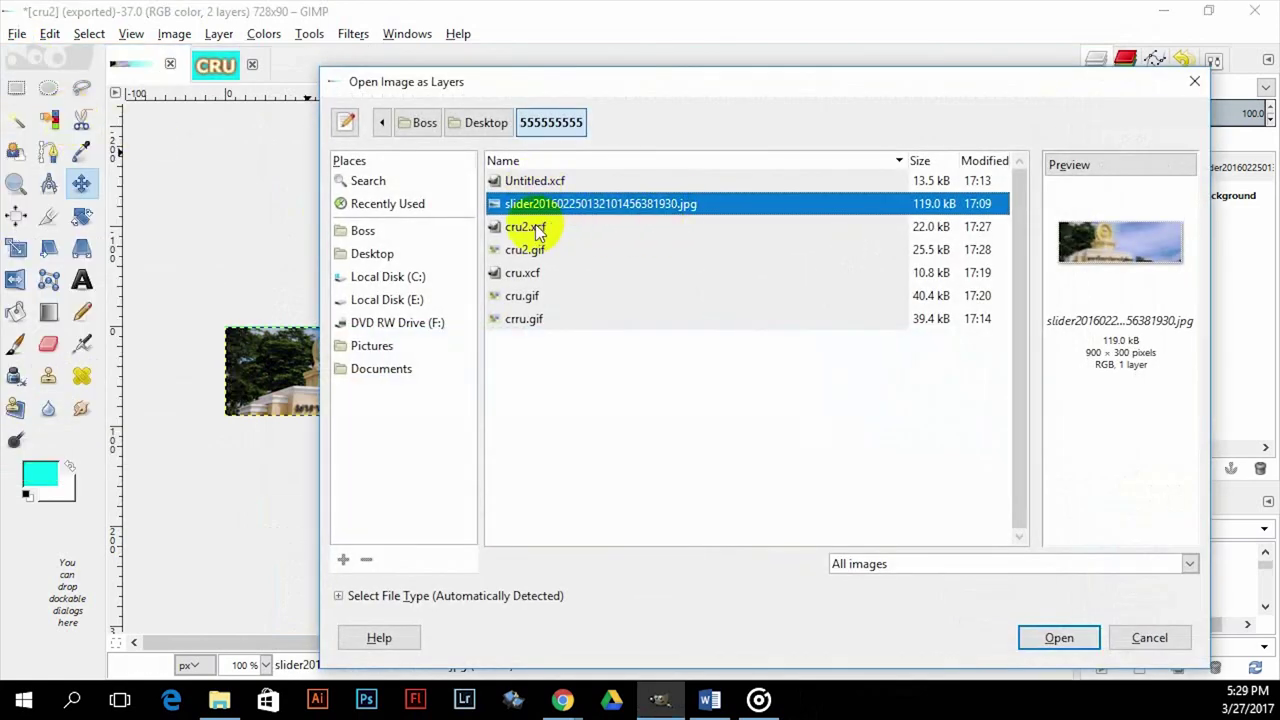
{"action": "left_click", "coordinate": [538, 228]}
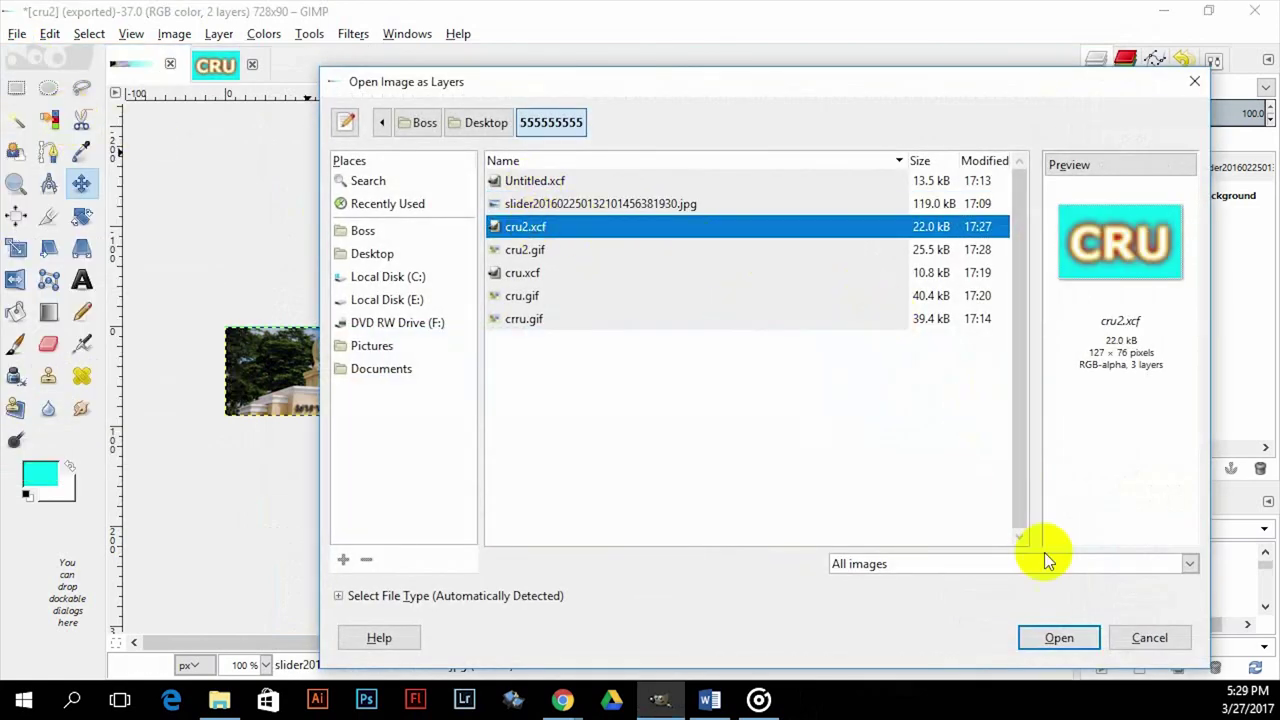
{"action": "left_click", "coordinate": [1060, 638]}
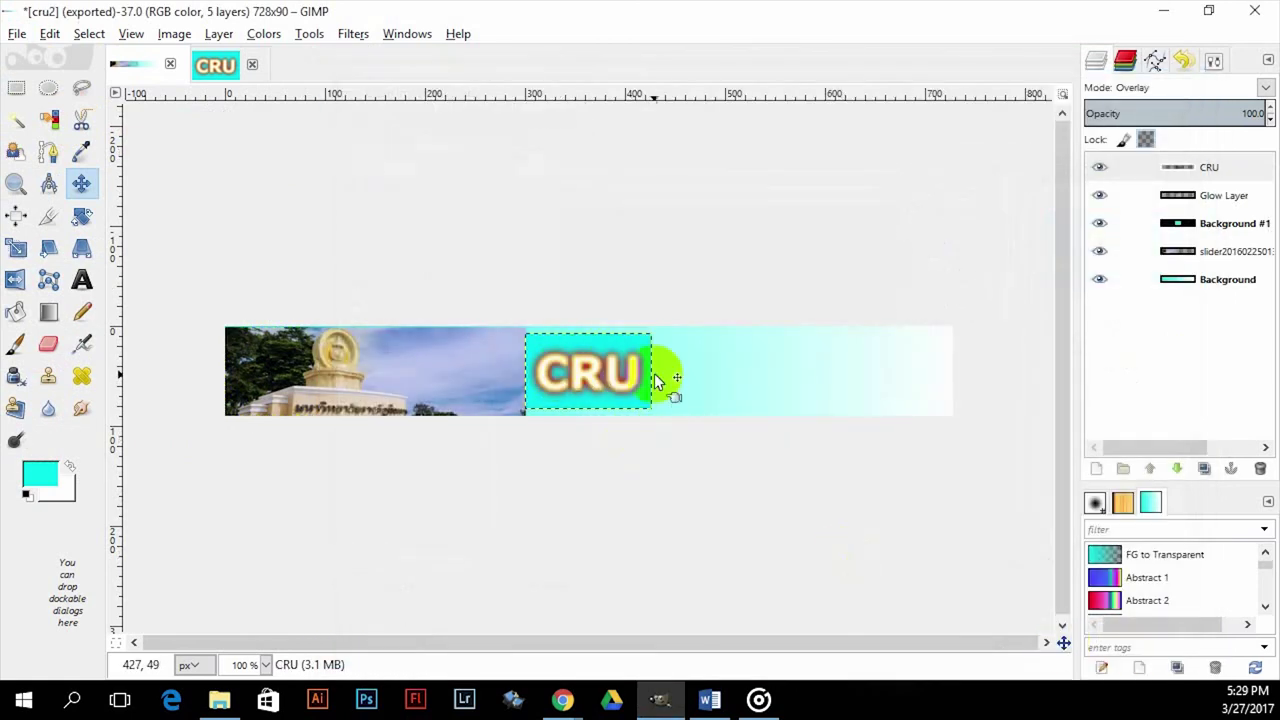
- Move the CRU logo layers about 152 px across the banner onto the gradient area beside the photo
{"action": "left_click_drag", "start_coordinate": [576, 369], "coordinate": [728, 370]}
{"action": "left_click_drag", "start_coordinate": [622, 370], "coordinate": [758, 377]}
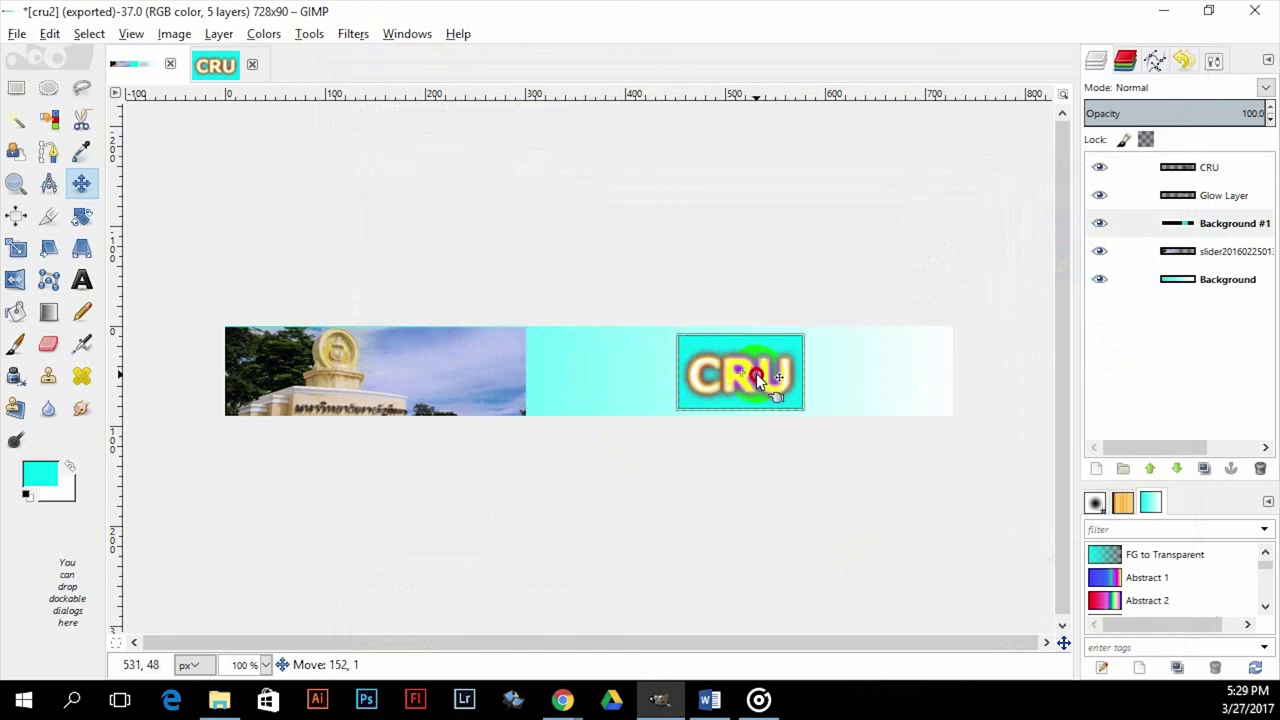
{"action": "left_click", "coordinate": [766, 386]}
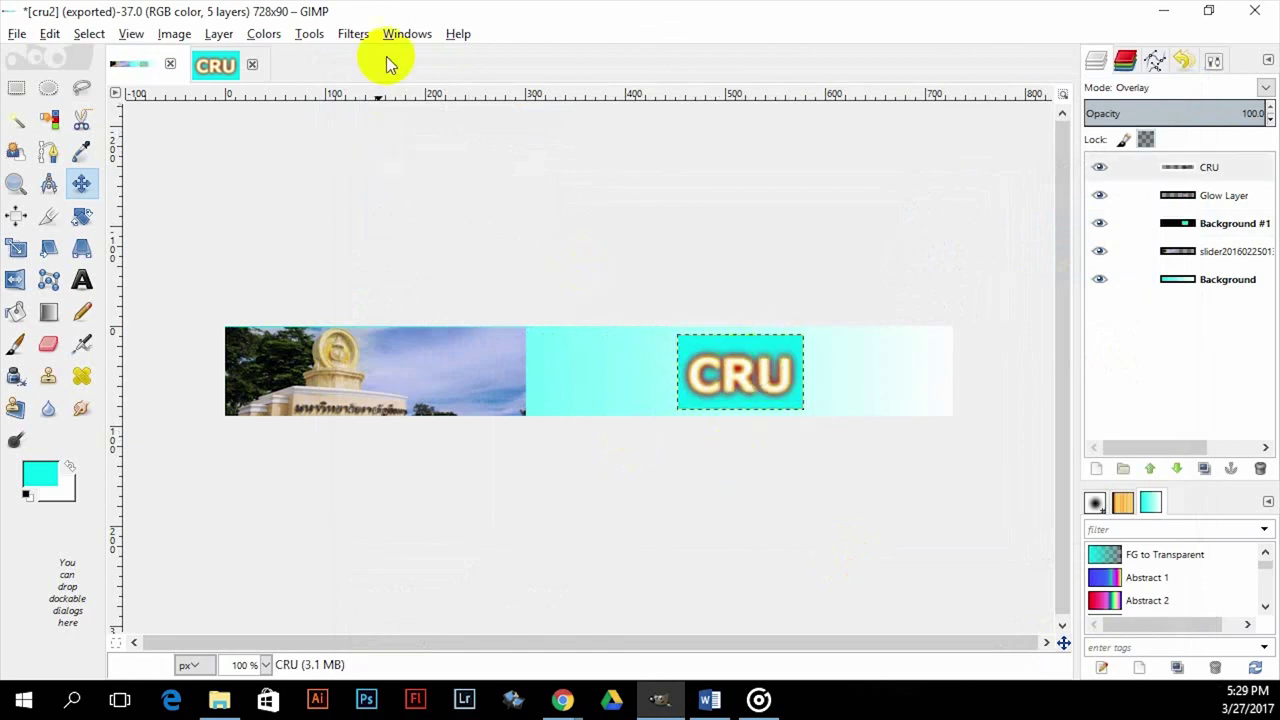
- Open the animation playback for the banner image and play its layers as frames
{"action": "left_click", "coordinate": [353, 33]}
{"action": "mouse_move", "coordinate": [563, 397]}
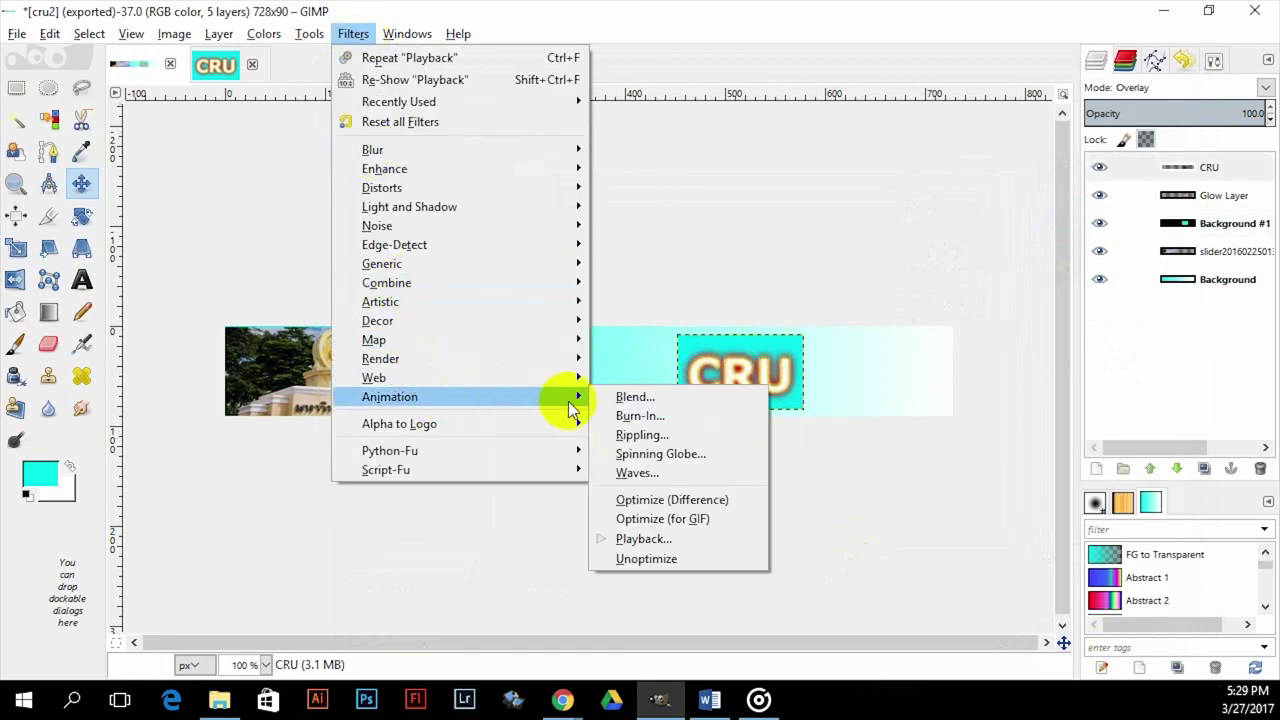
{"action": "left_click", "coordinate": [645, 537]}
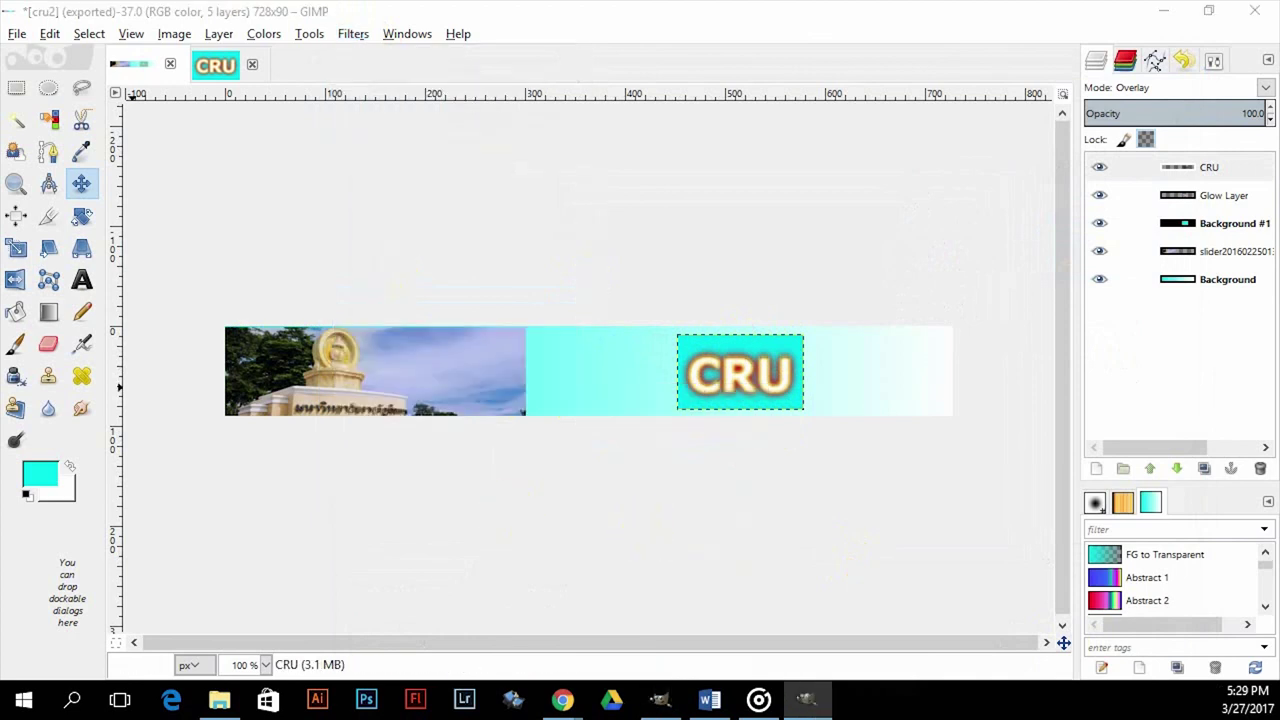
{"action": "left_click_drag", "start_coordinate": [474, 120], "coordinate": [579, 137]}
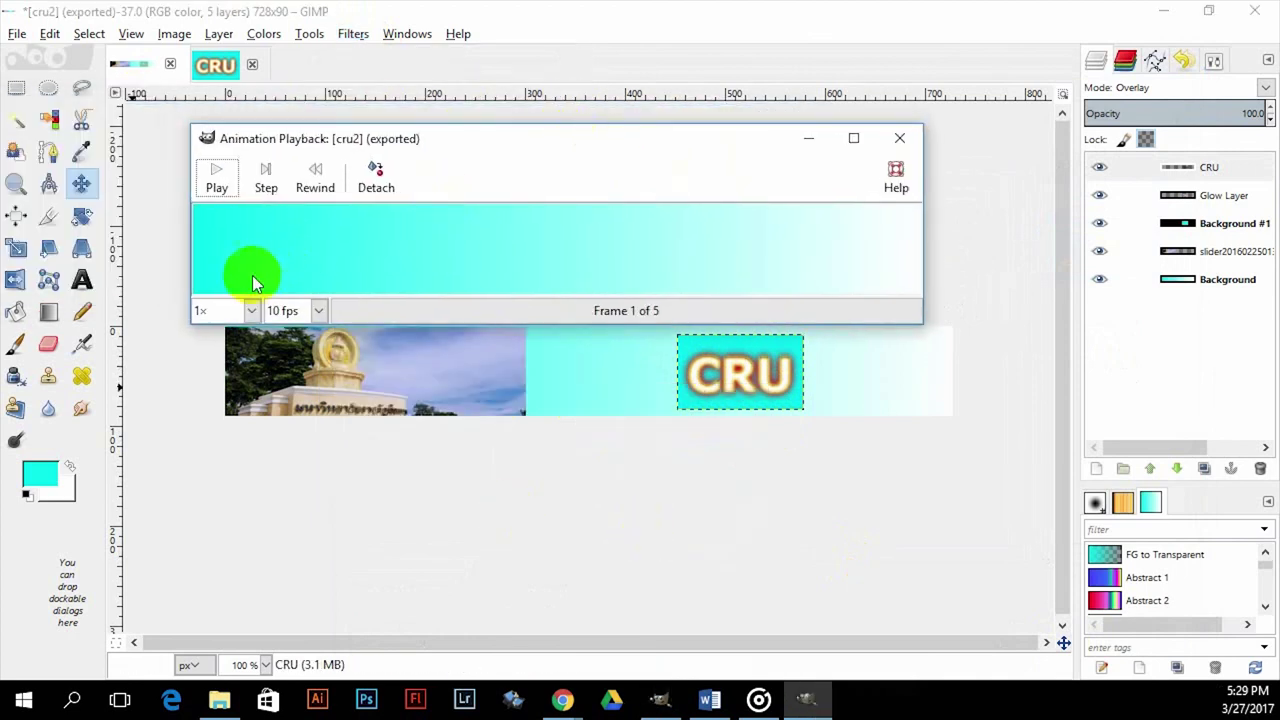
{"action": "left_click", "coordinate": [218, 183]}
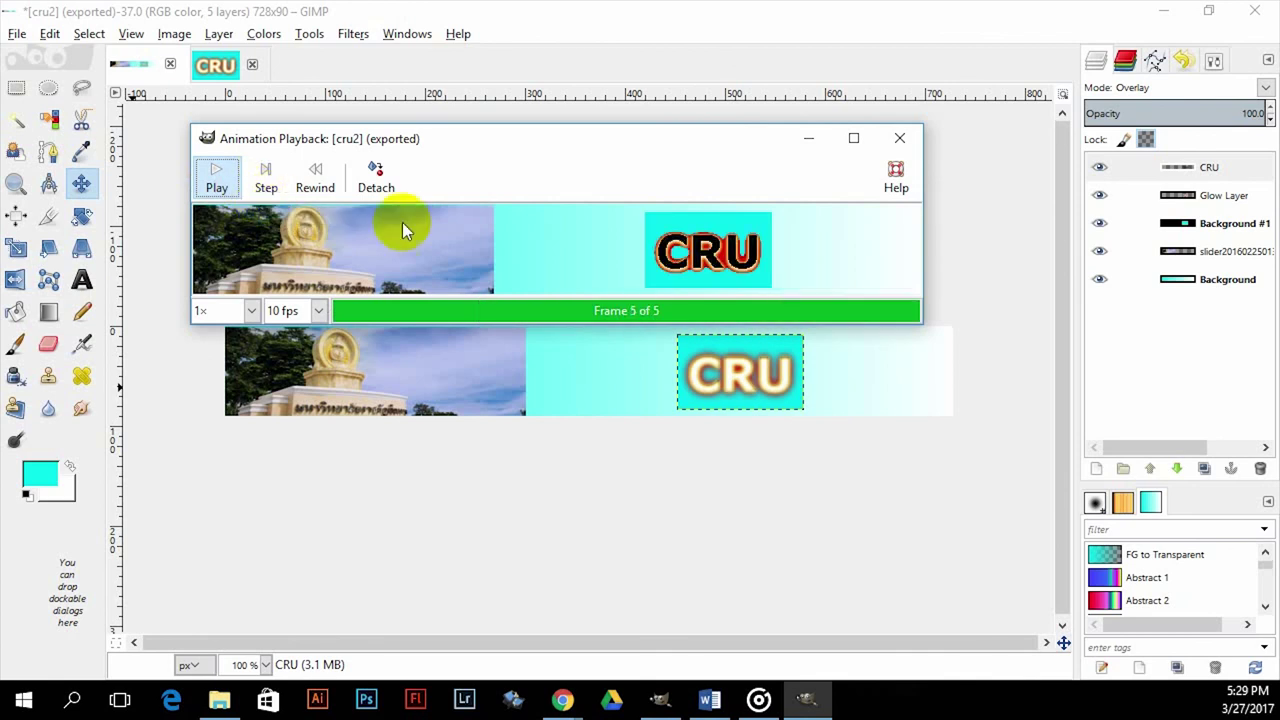
- Slow the banner's animation preview to 0.25×, and change its playback speed to 0.5×
{"action": "left_click", "coordinate": [252, 311]}
{"action": "left_click", "coordinate": [210, 452]}
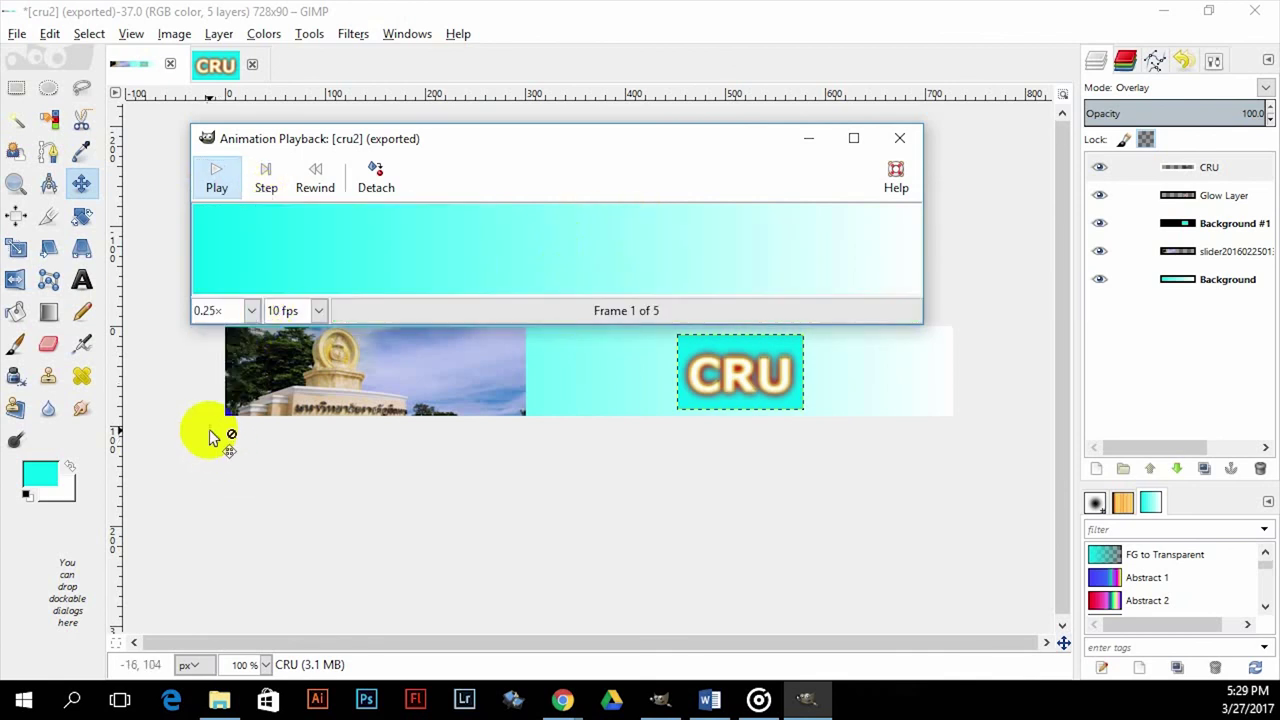
{"action": "left_click", "coordinate": [252, 311]}
{"action": "left_click", "coordinate": [210, 428]}
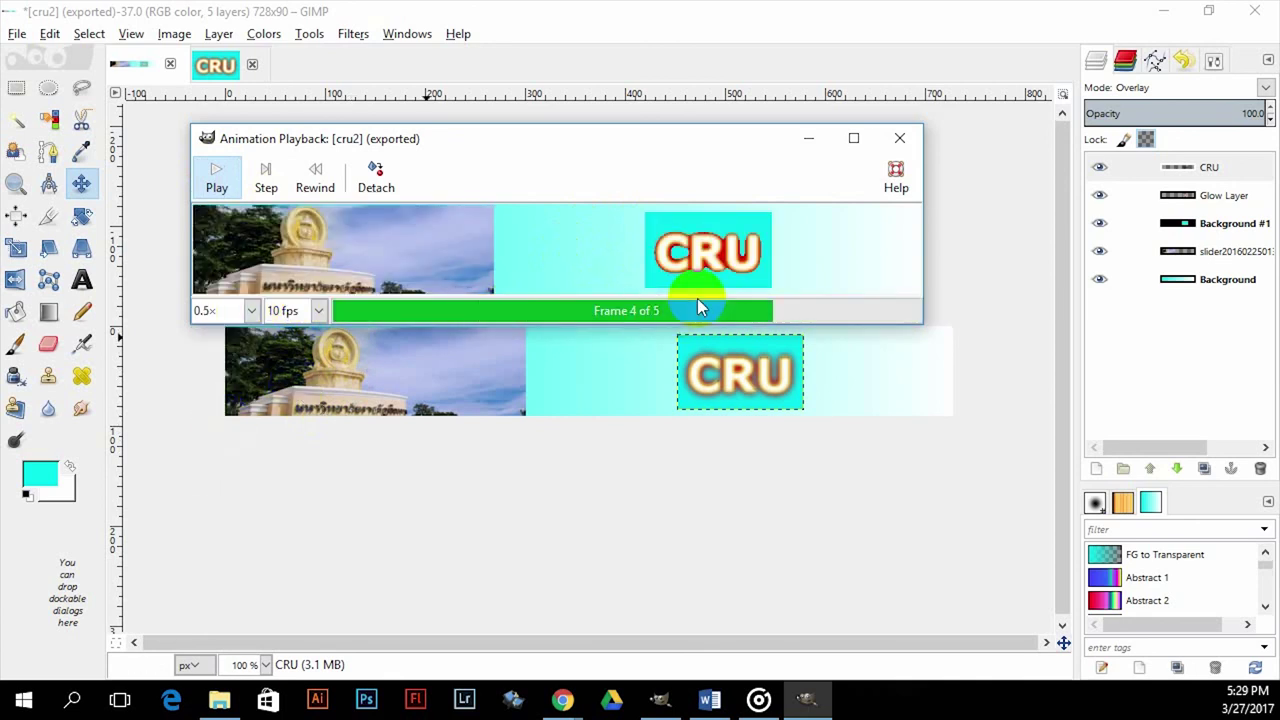